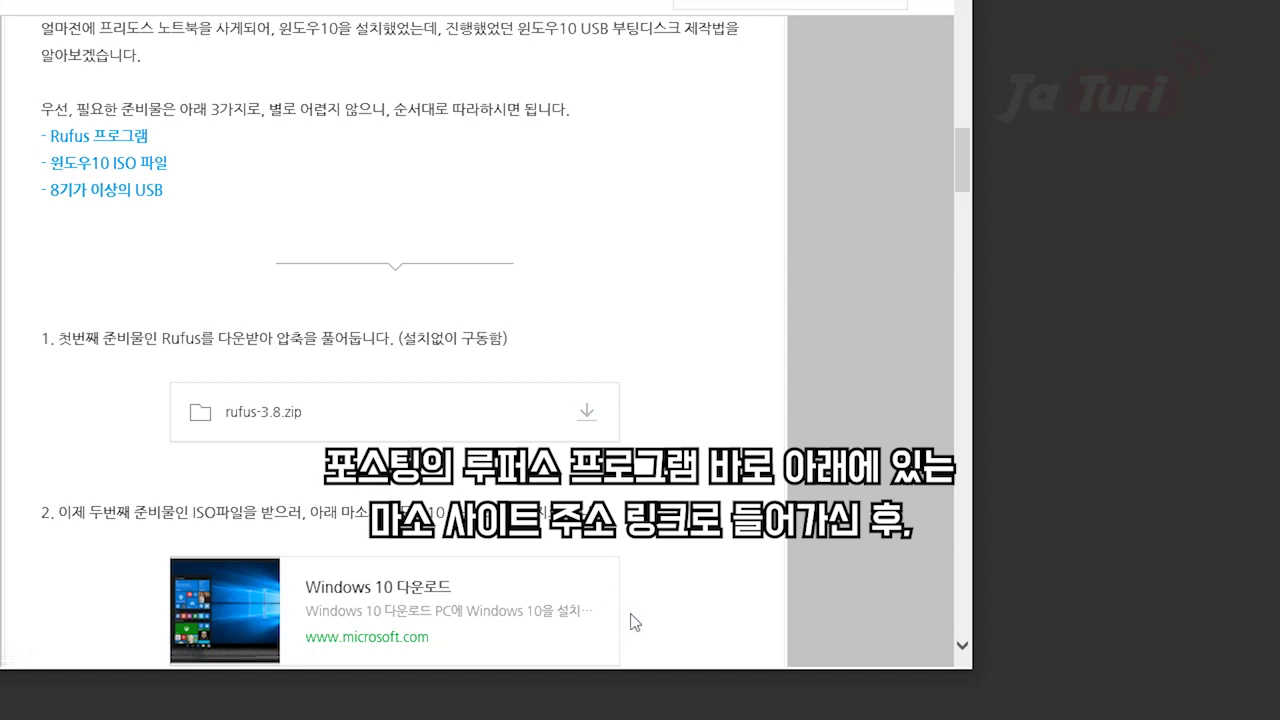
- Follow the blog's Windows 10 download link and save MediaCreationTool1909.exe to the 윈도우10 USB folder on the desktop
{"action": "left_click", "coordinate": [631, 614]}
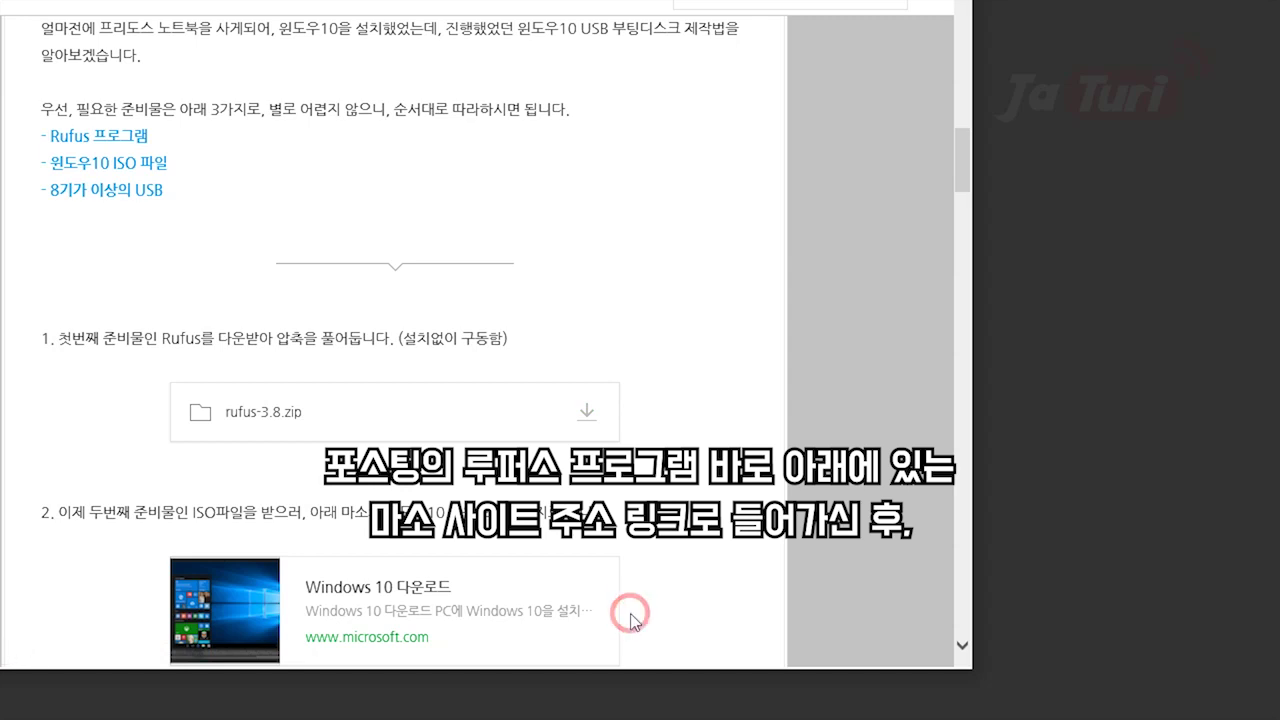
{"action": "left_click", "coordinate": [531, 617]}
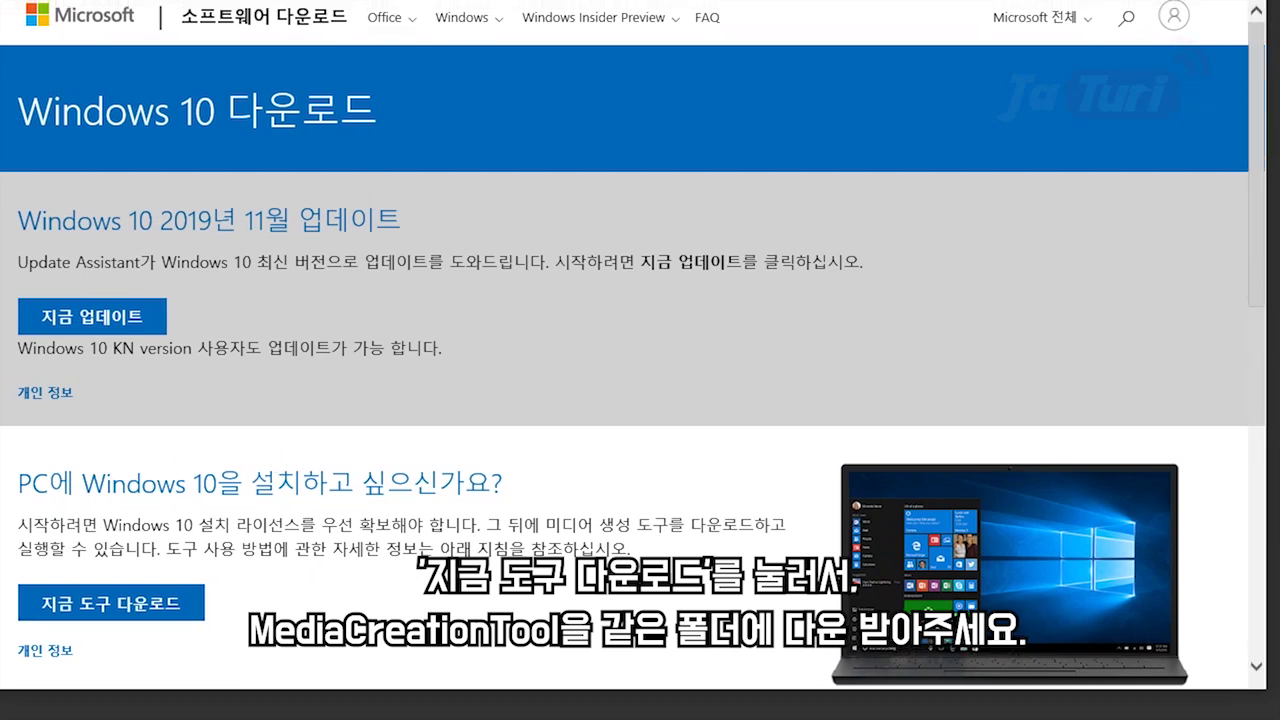
{"action": "left_click", "coordinate": [137, 613]}
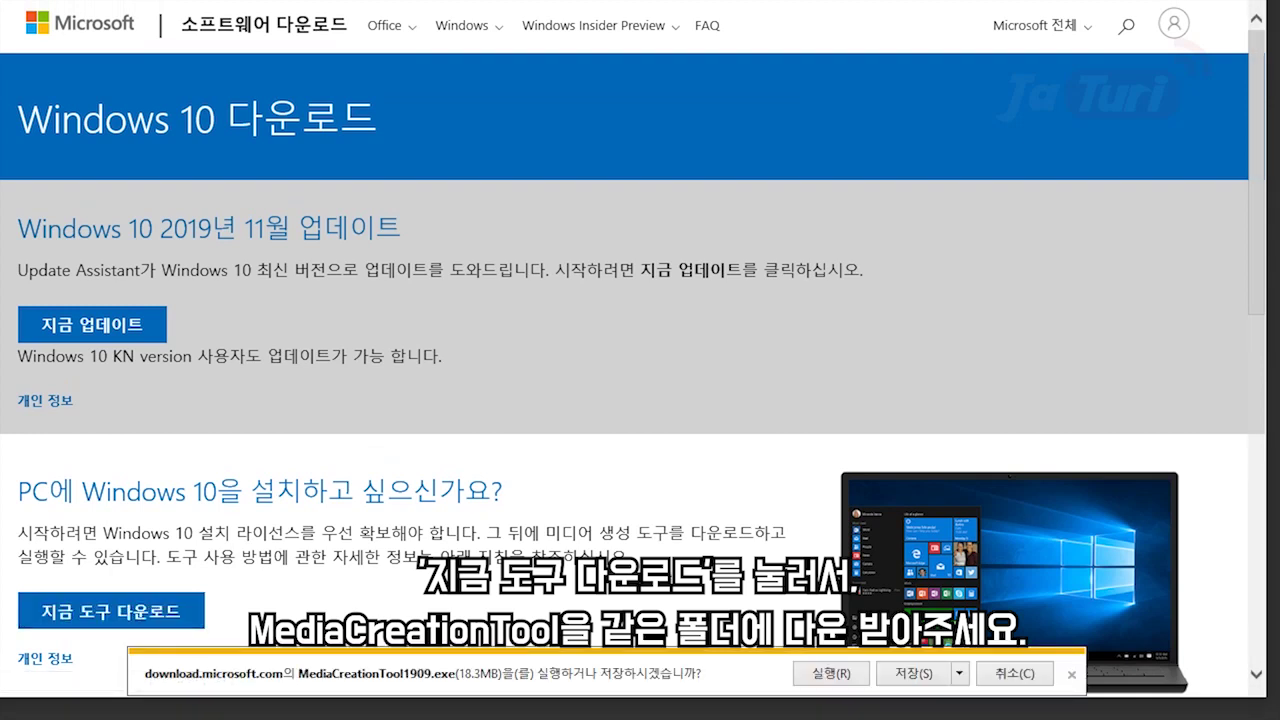
{"action": "left_click", "coordinate": [961, 678]}
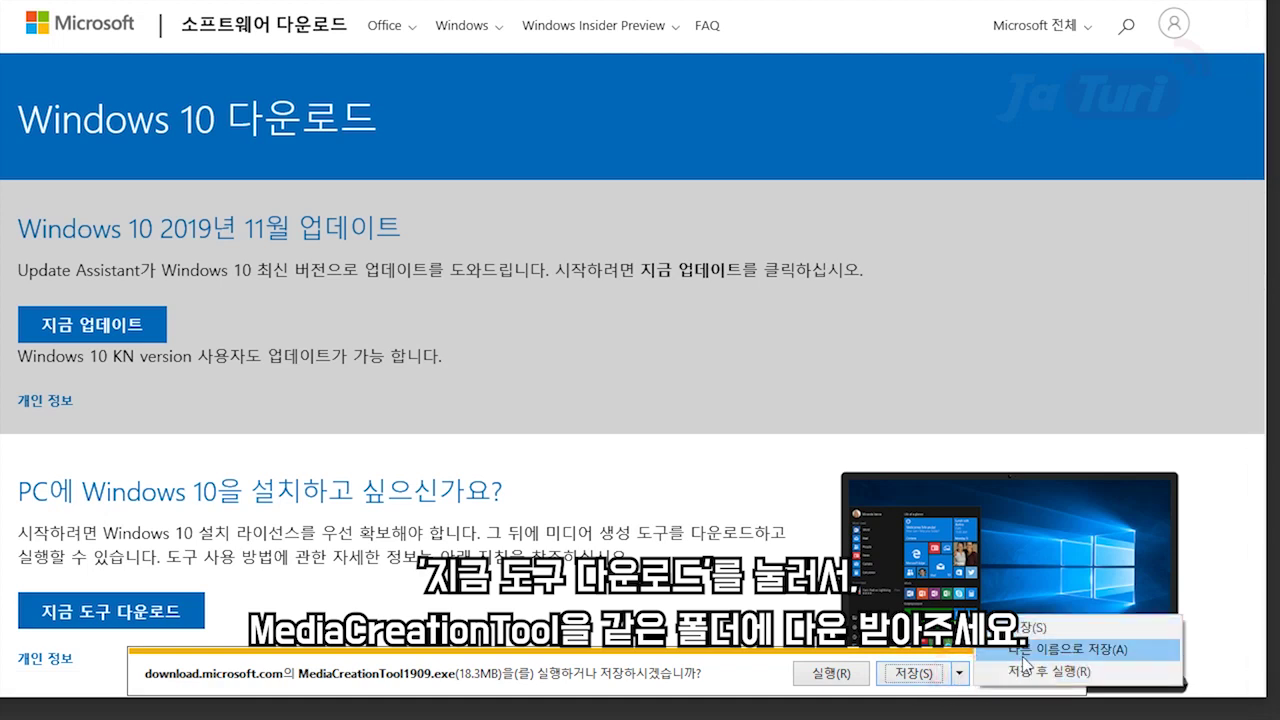
{"action": "left_click", "coordinate": [1022, 656]}
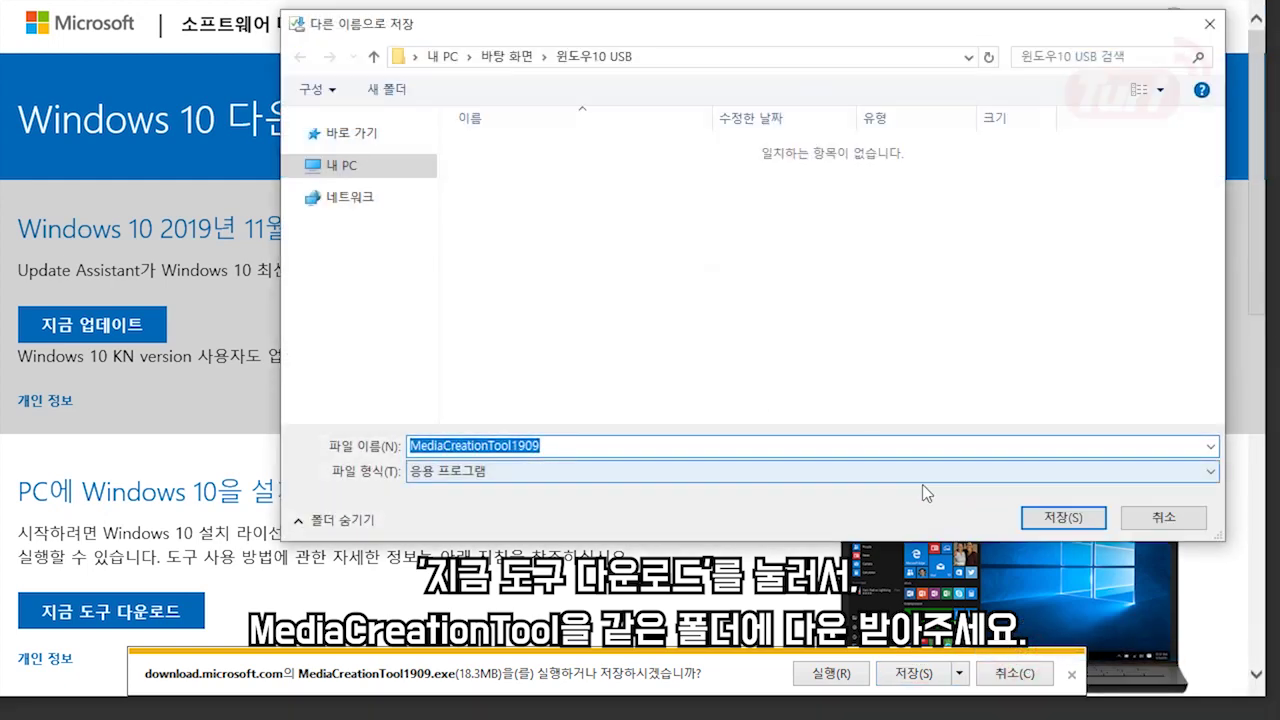
{"action": "left_click", "coordinate": [1063, 518]}
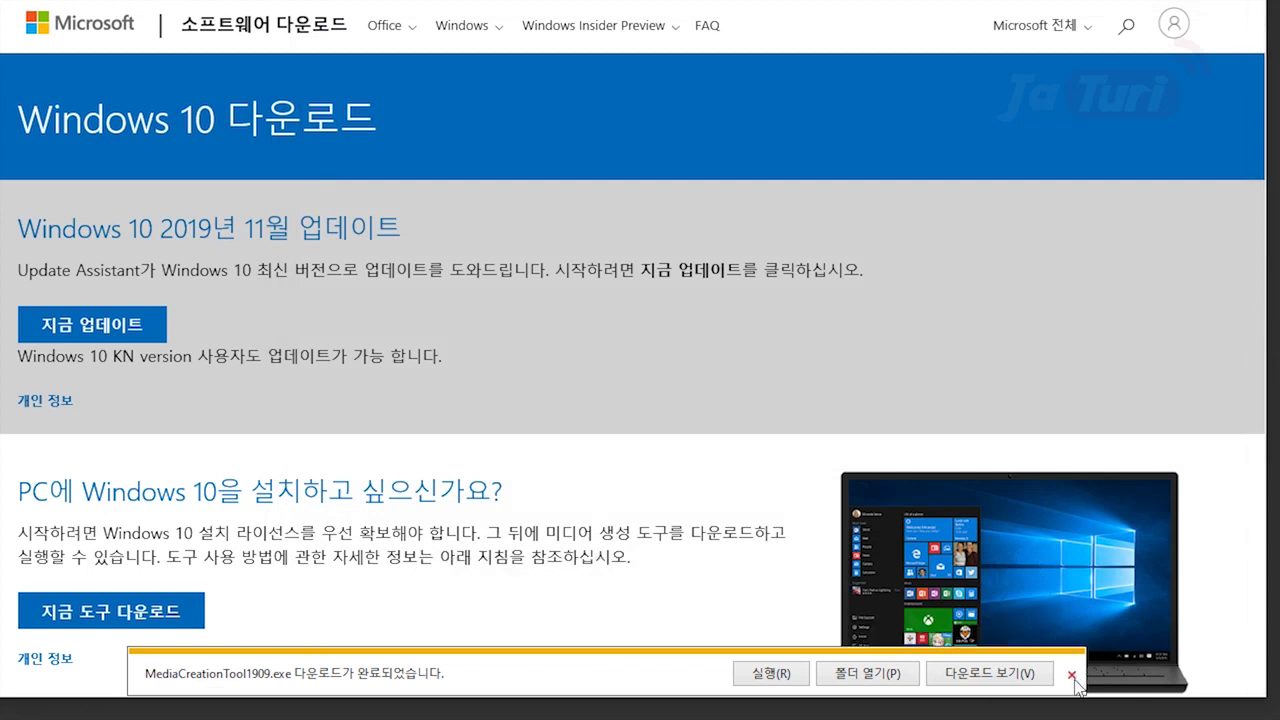
{"action": "left_click", "coordinate": [1072, 676]}
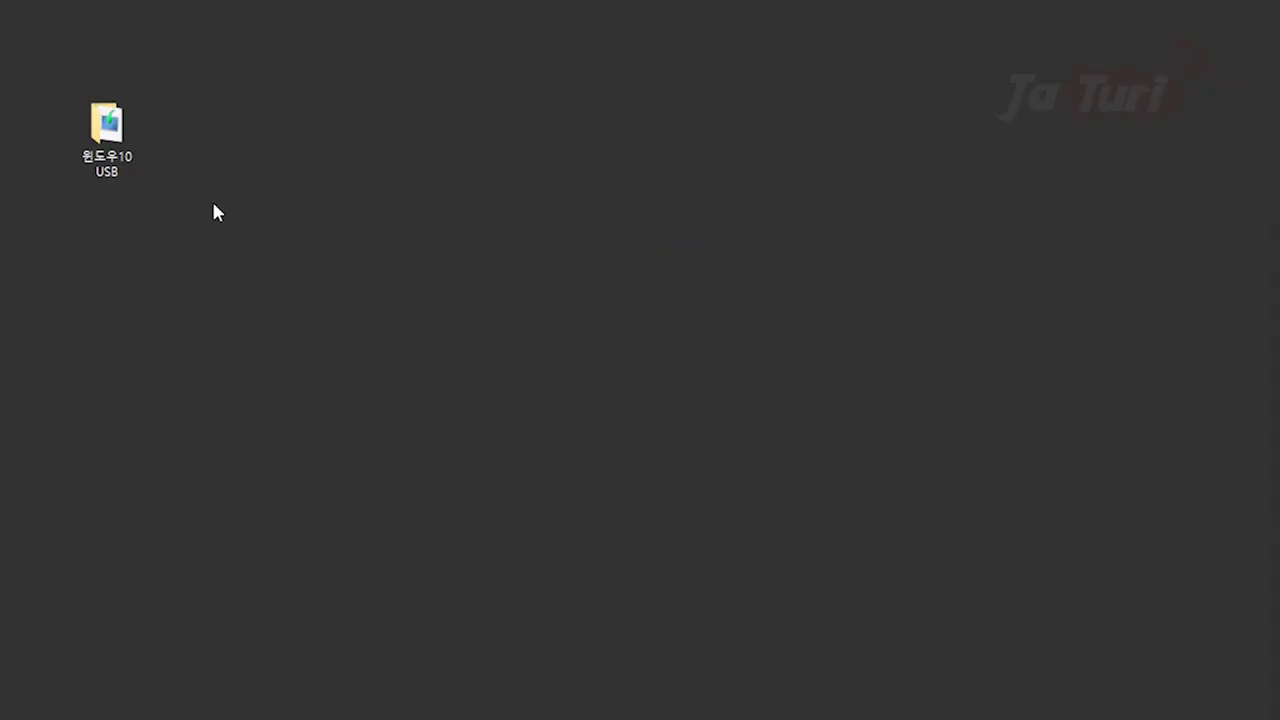
- Run MediaCreationTool1909 from the 윈도우10 USB desktop folder and accept its licence terms
{"action": "double_click", "coordinate": [107, 135]}
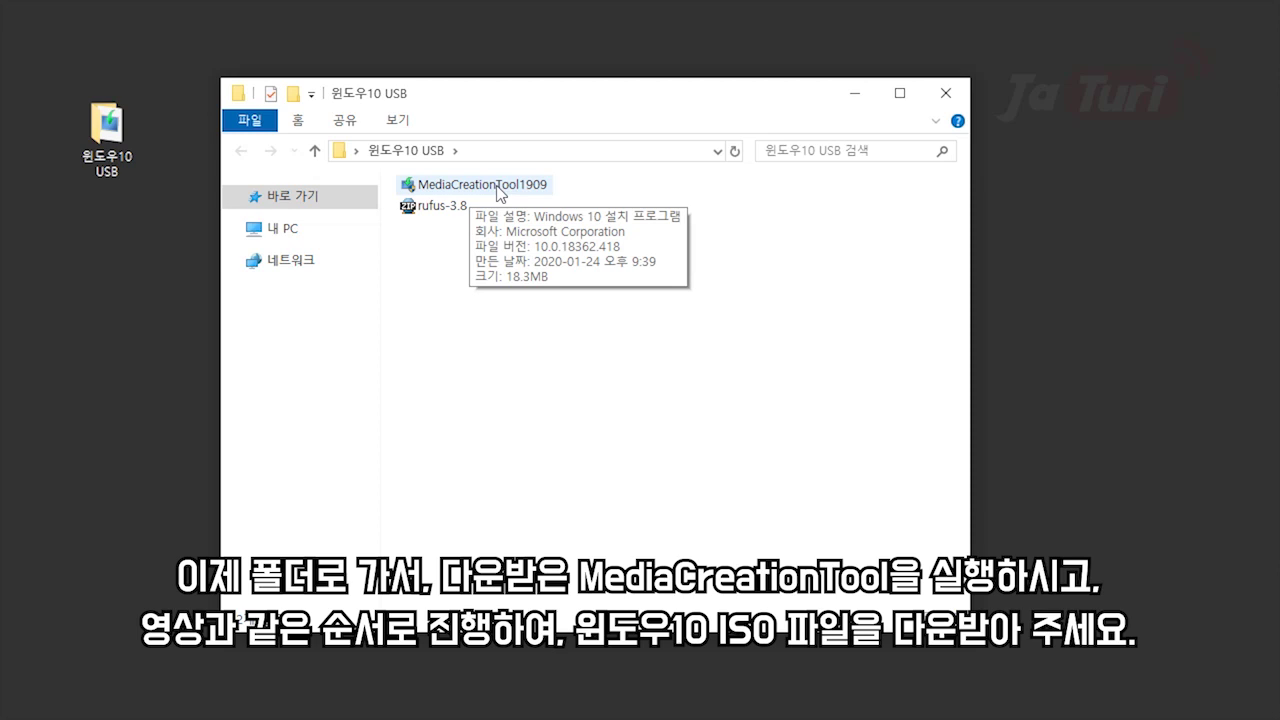
{"action": "double_click", "coordinate": [497, 188]}
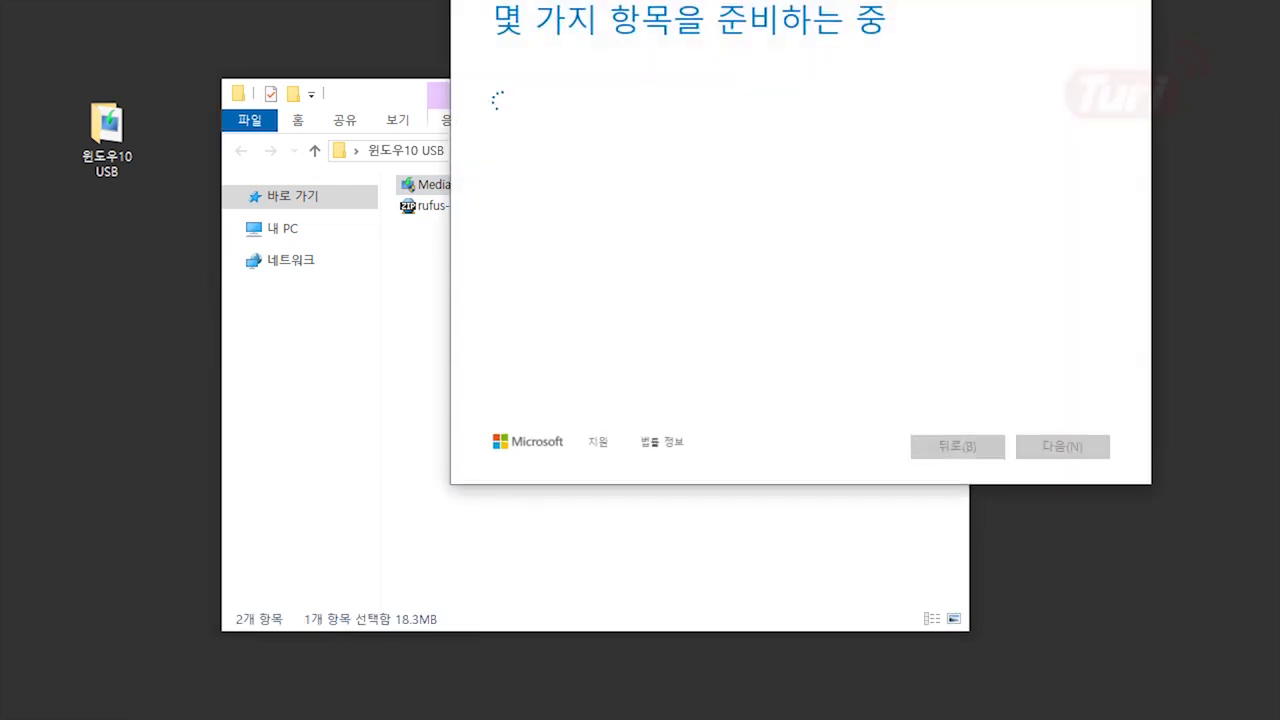
{"action": "left_click_drag", "start_coordinate": [666, 94], "coordinate": [491, 88]}
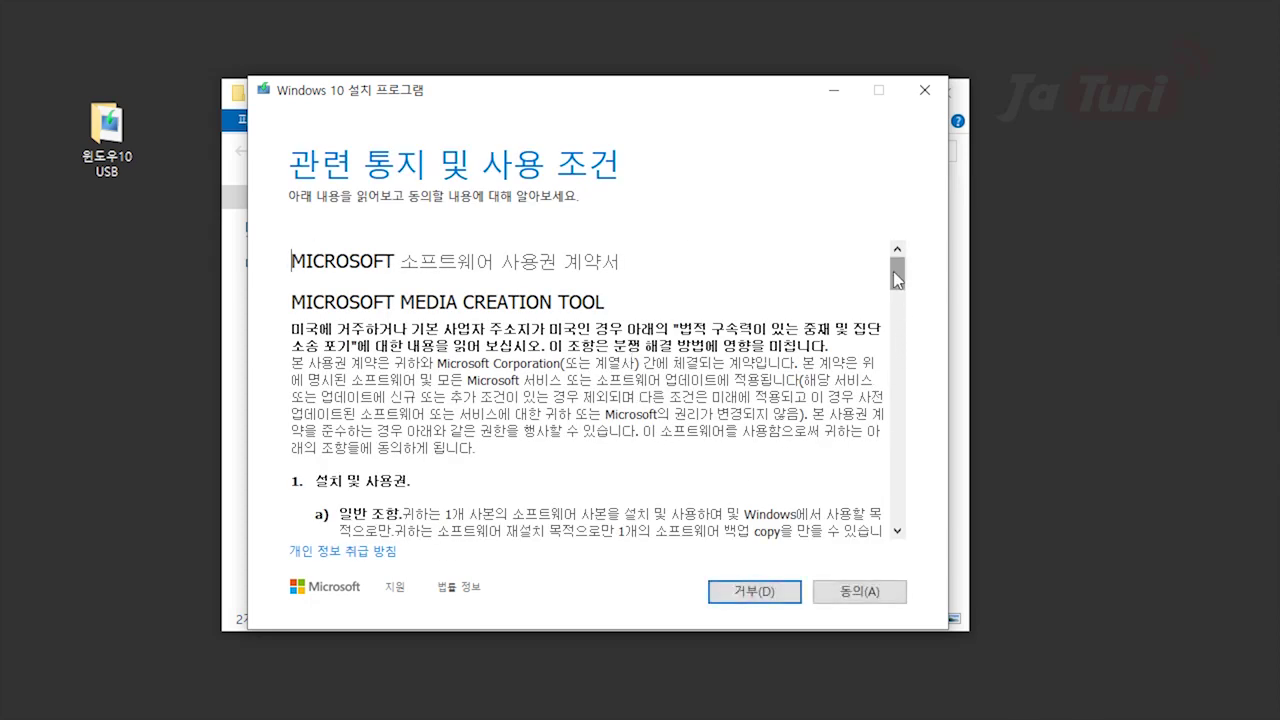
{"action": "left_click_drag", "start_coordinate": [893, 268], "coordinate": [900, 543]}
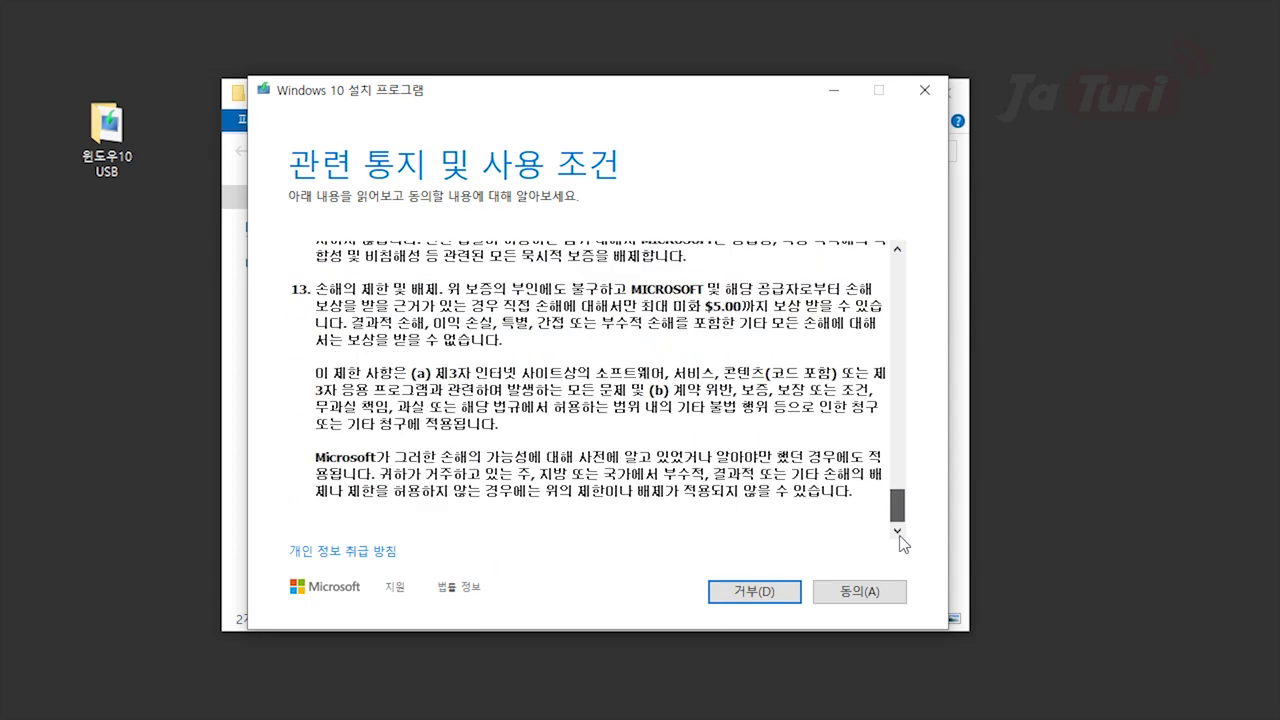
{"action": "left_click", "coordinate": [840, 593]}
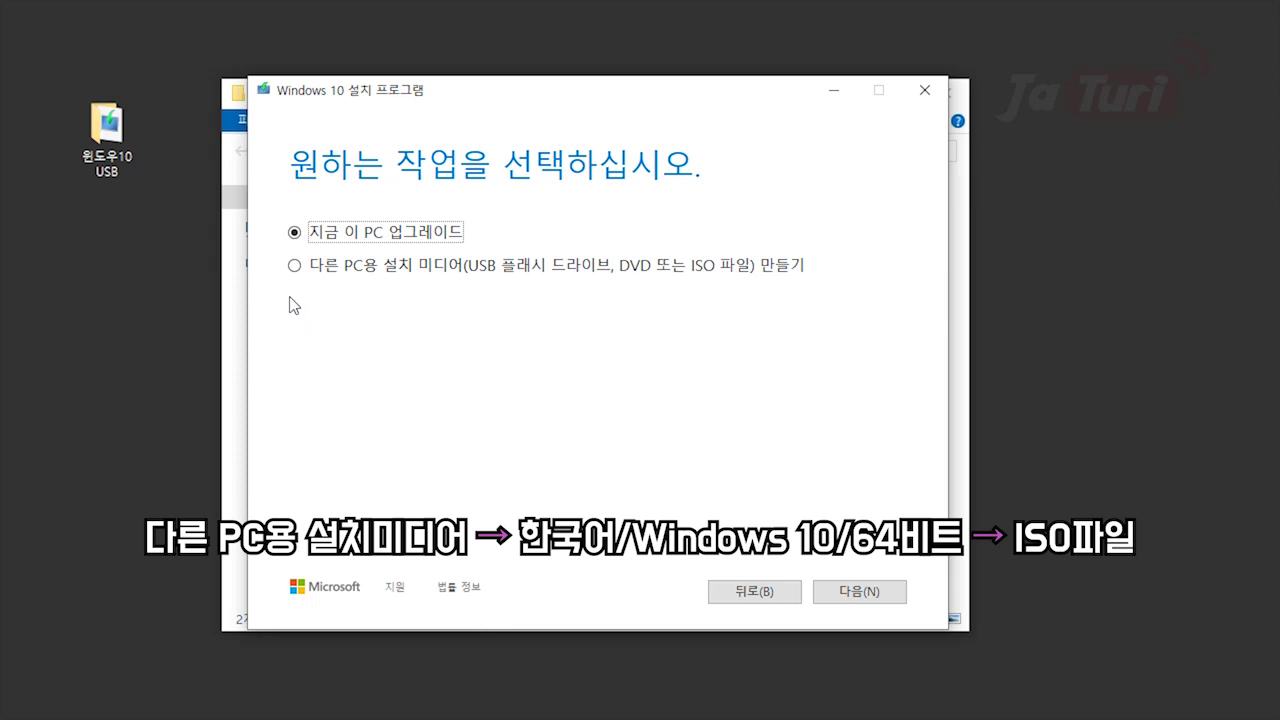
- Choose to create installation media for another PC and proceed to the language and edition options
{"action": "left_click", "coordinate": [266, 267]}
{"action": "left_click", "coordinate": [292, 266]}
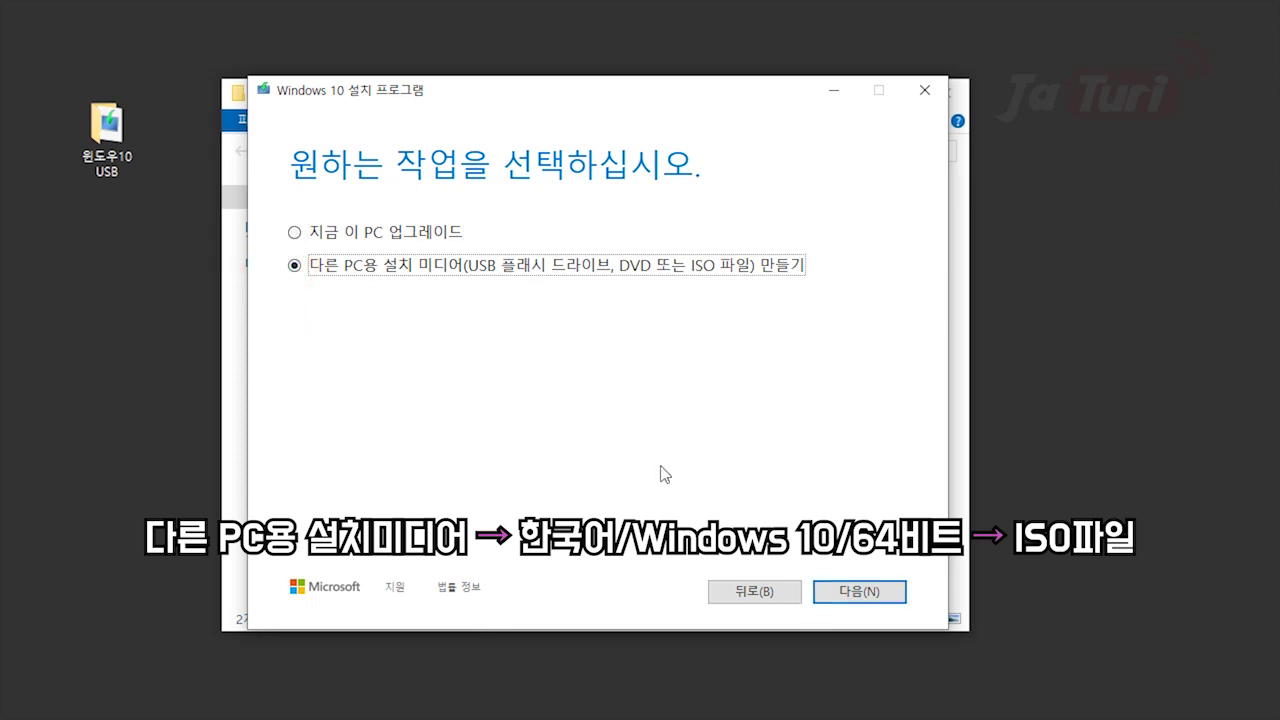
{"action": "left_click", "coordinate": [870, 591]}
- Turn off the recommended options for this PC and proceed with language 한국어, edition Windows 10 and architecture 64비트(x64)
{"action": "left_click", "coordinate": [295, 409]}
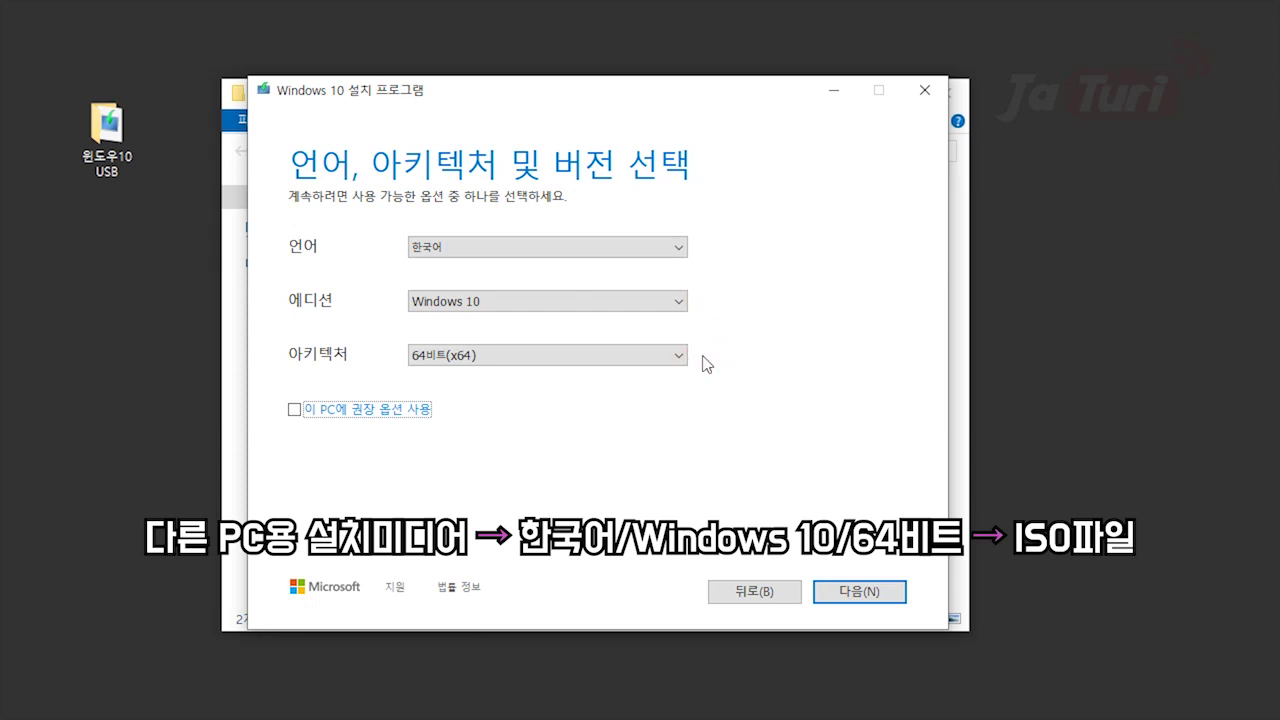
{"action": "left_click", "coordinate": [677, 247]}
{"action": "left_click", "coordinate": [677, 247]}
{"action": "left_click", "coordinate": [679, 302]}
{"action": "left_click", "coordinate": [679, 302]}
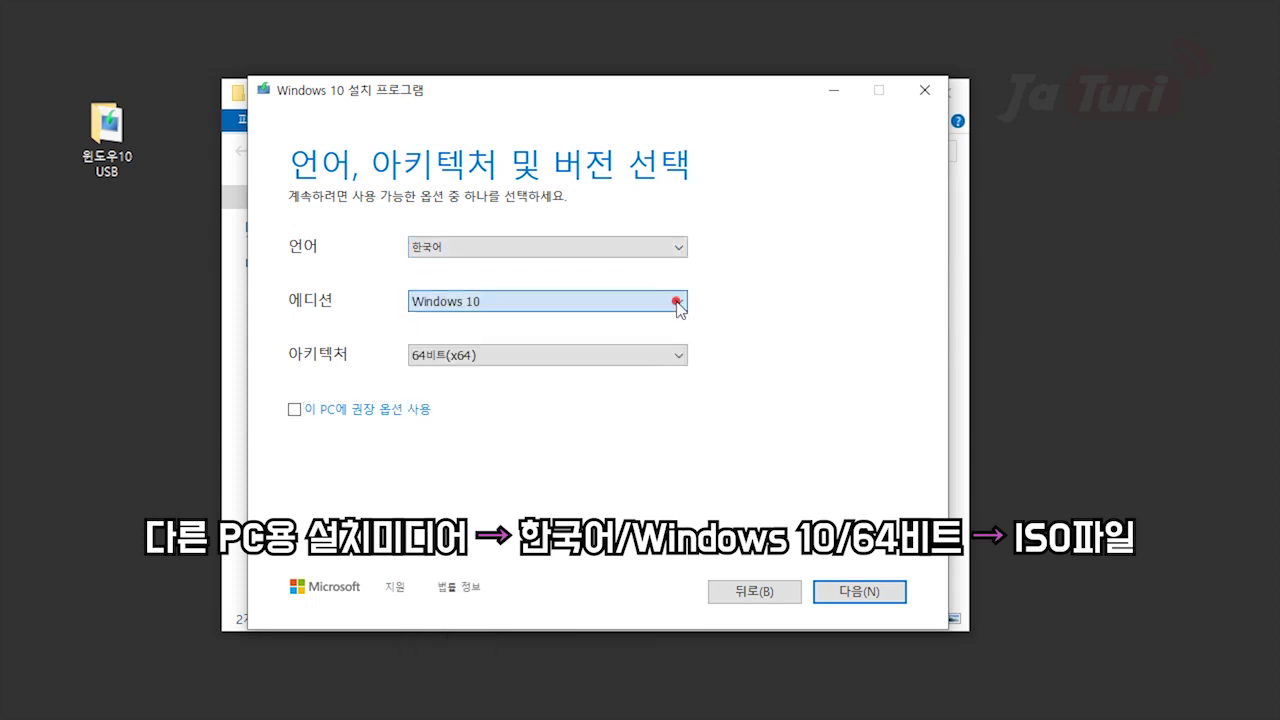
{"action": "left_click", "coordinate": [679, 356]}
{"action": "left_click", "coordinate": [679, 356]}
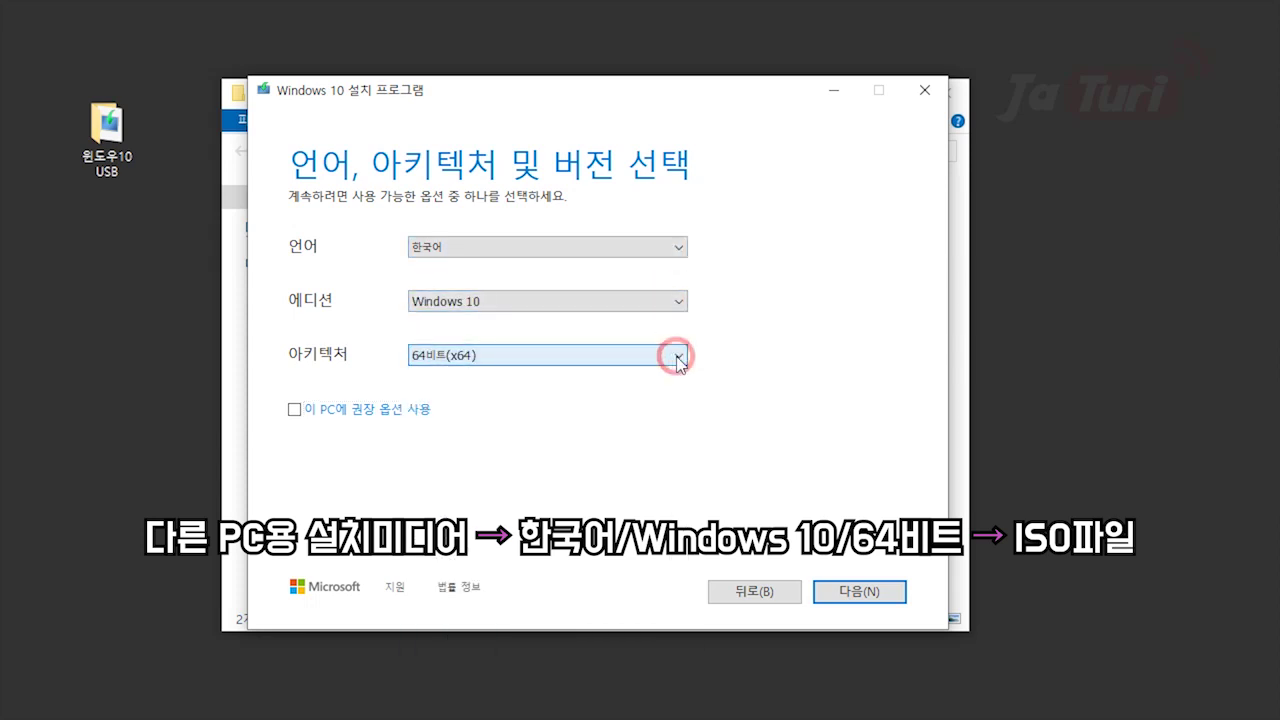
{"action": "left_click", "coordinate": [862, 591]}
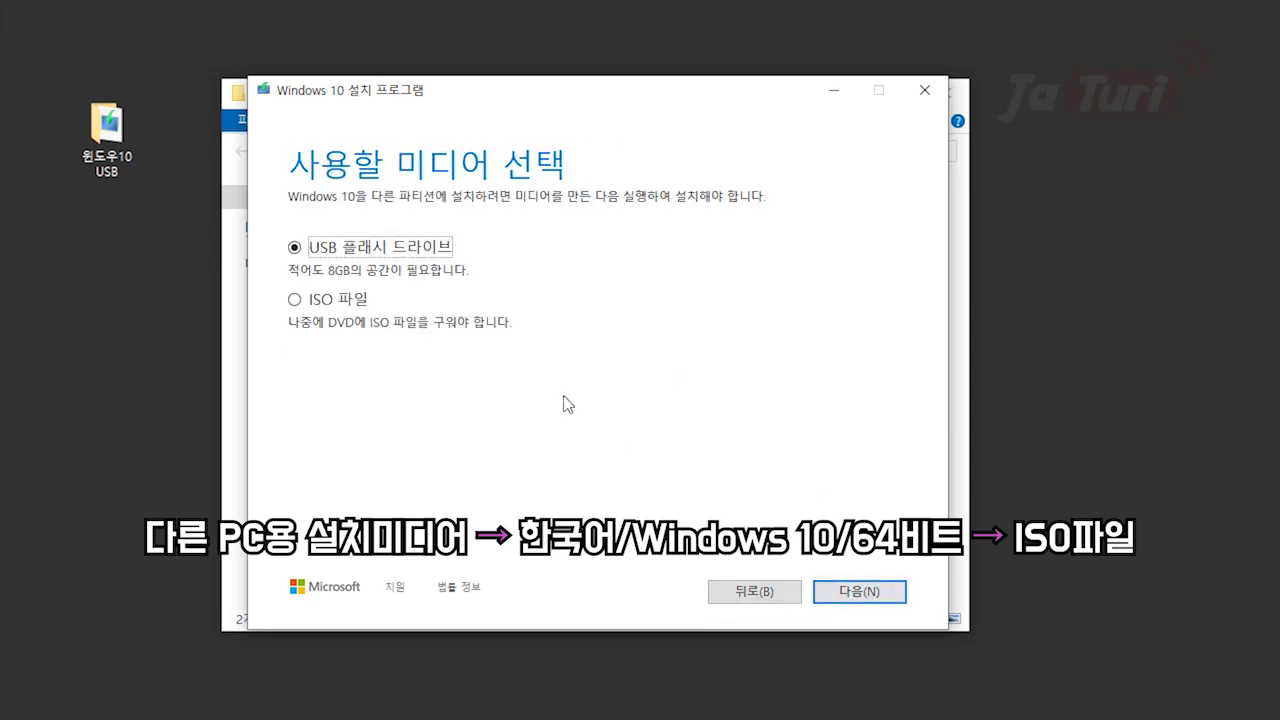
- Choose ISO file as the media, save it as Windows in the 윈도우10 USB folder, and finish the setup wizard
{"action": "left_click", "coordinate": [294, 300]}
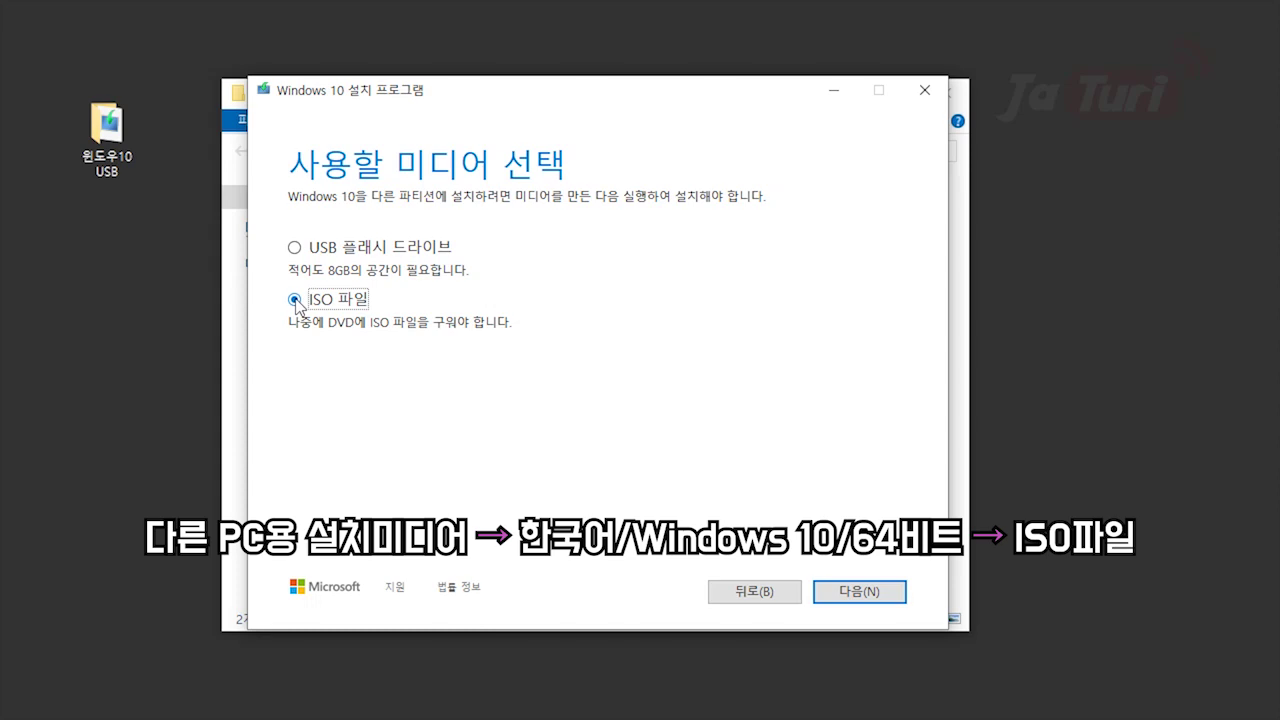
{"action": "left_click", "coordinate": [857, 592]}
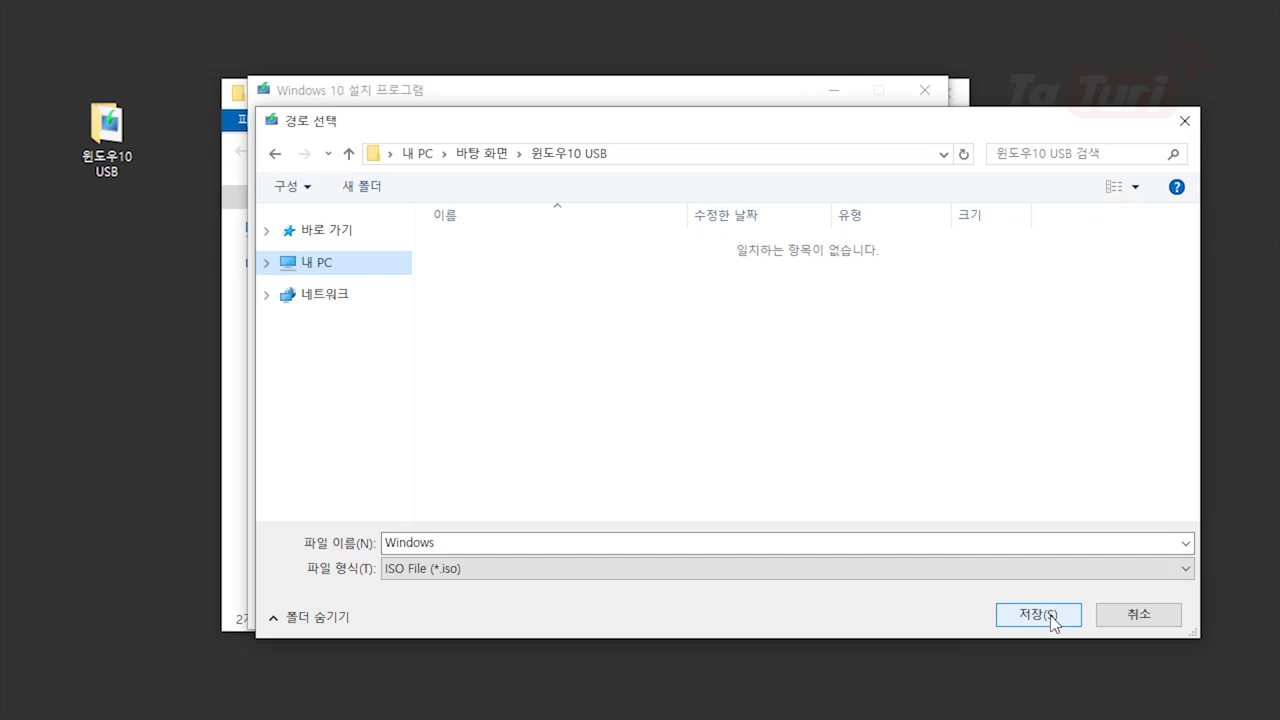
{"action": "left_click", "coordinate": [1038, 614]}
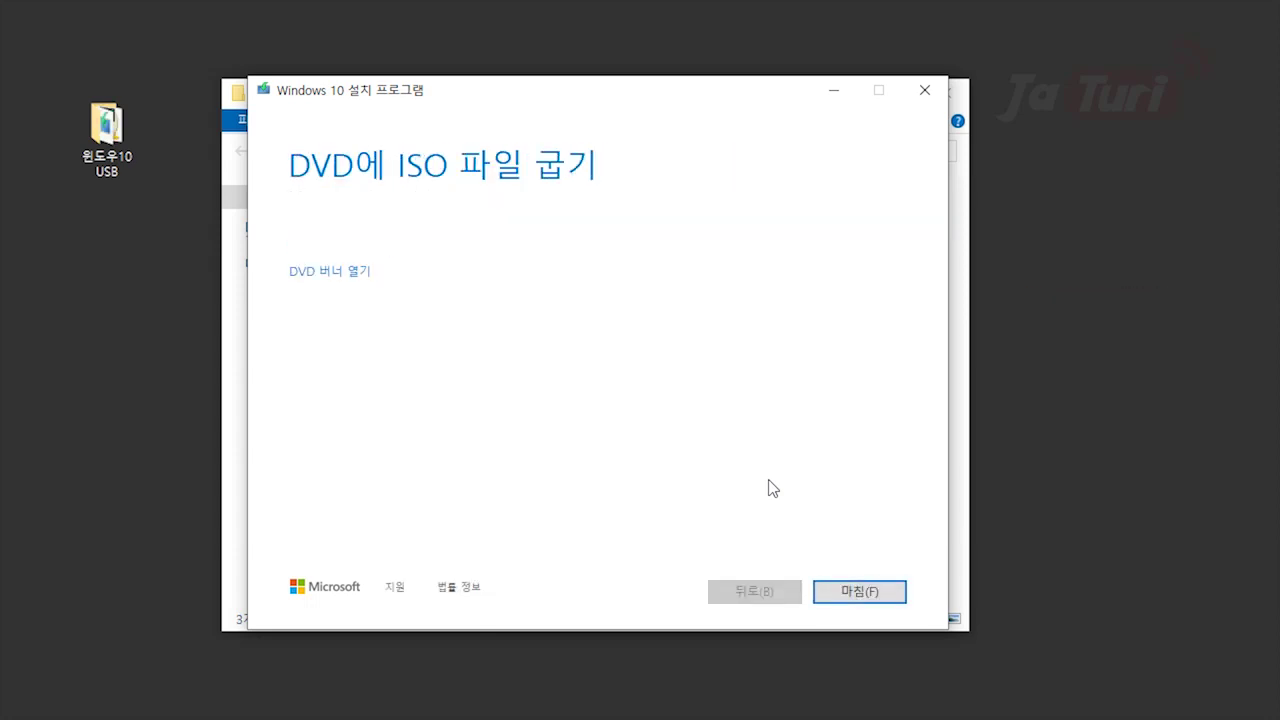
{"action": "left_click", "coordinate": [860, 592]}
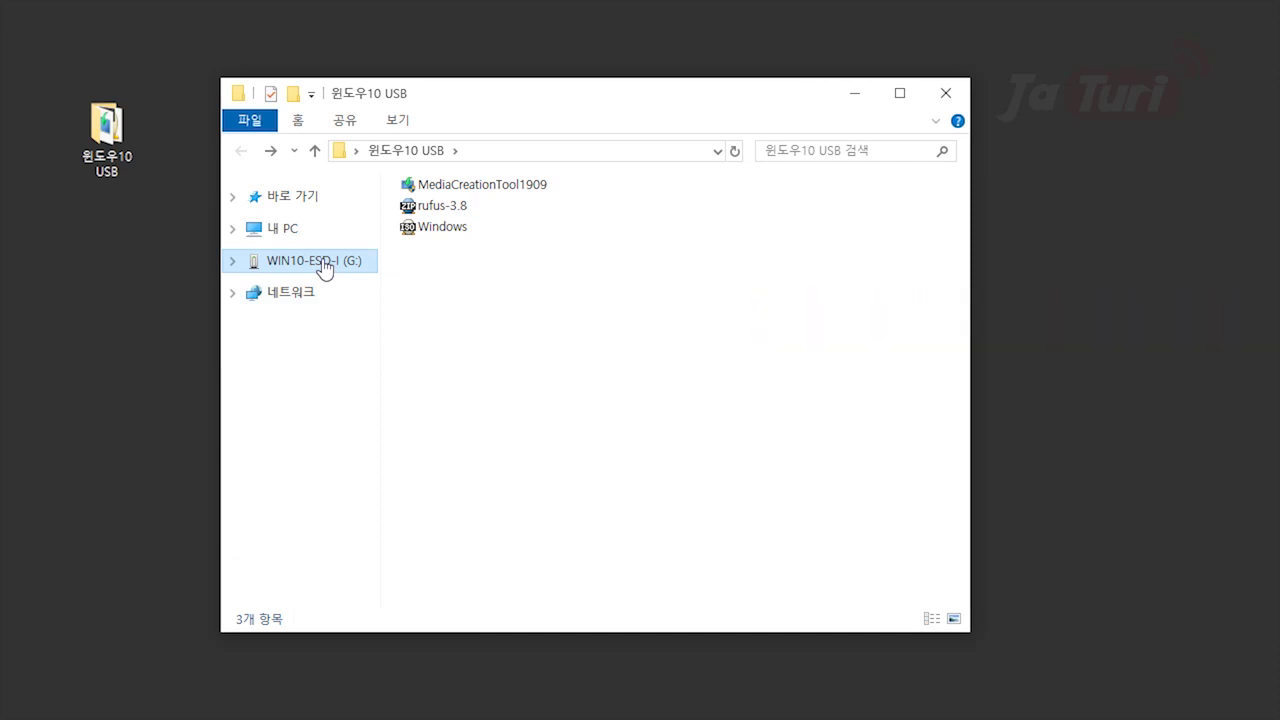
- Extract the rufus-3.8 archive into its own rufus-3.8 folder and dismiss the extraction window
{"action": "right_click", "coordinate": [450, 206]}
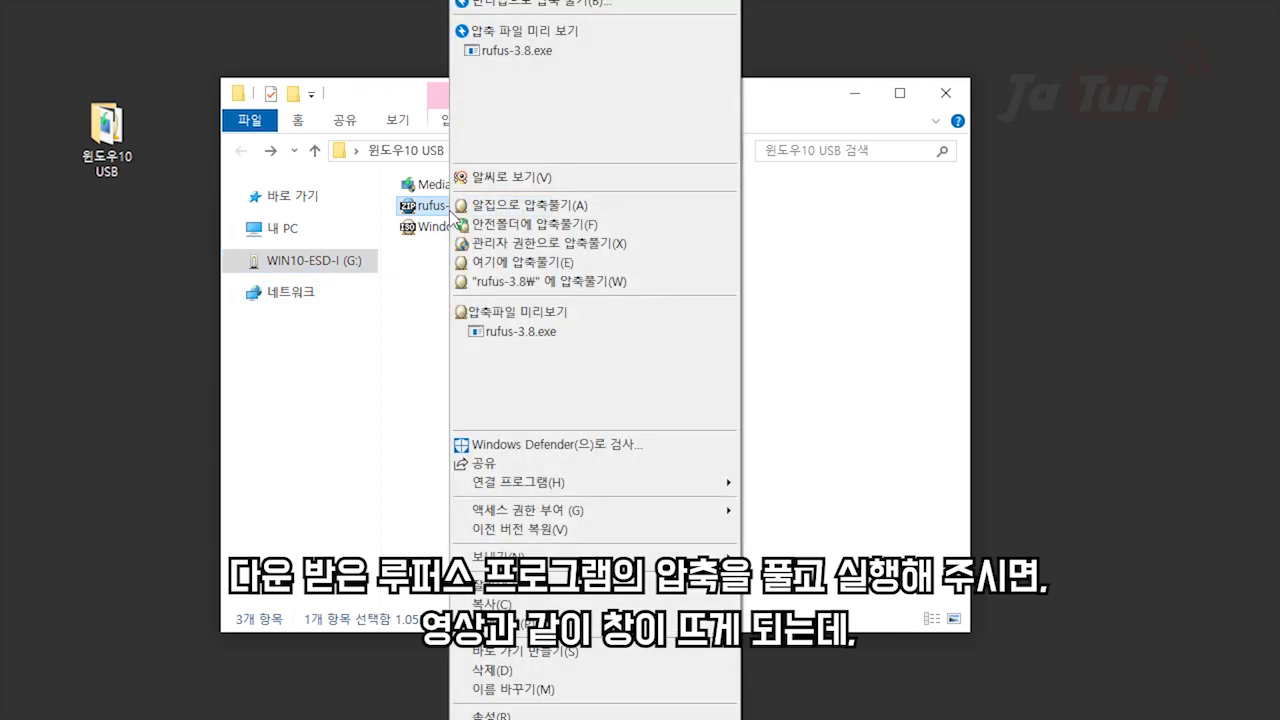
{"action": "left_click", "coordinate": [490, 281]}
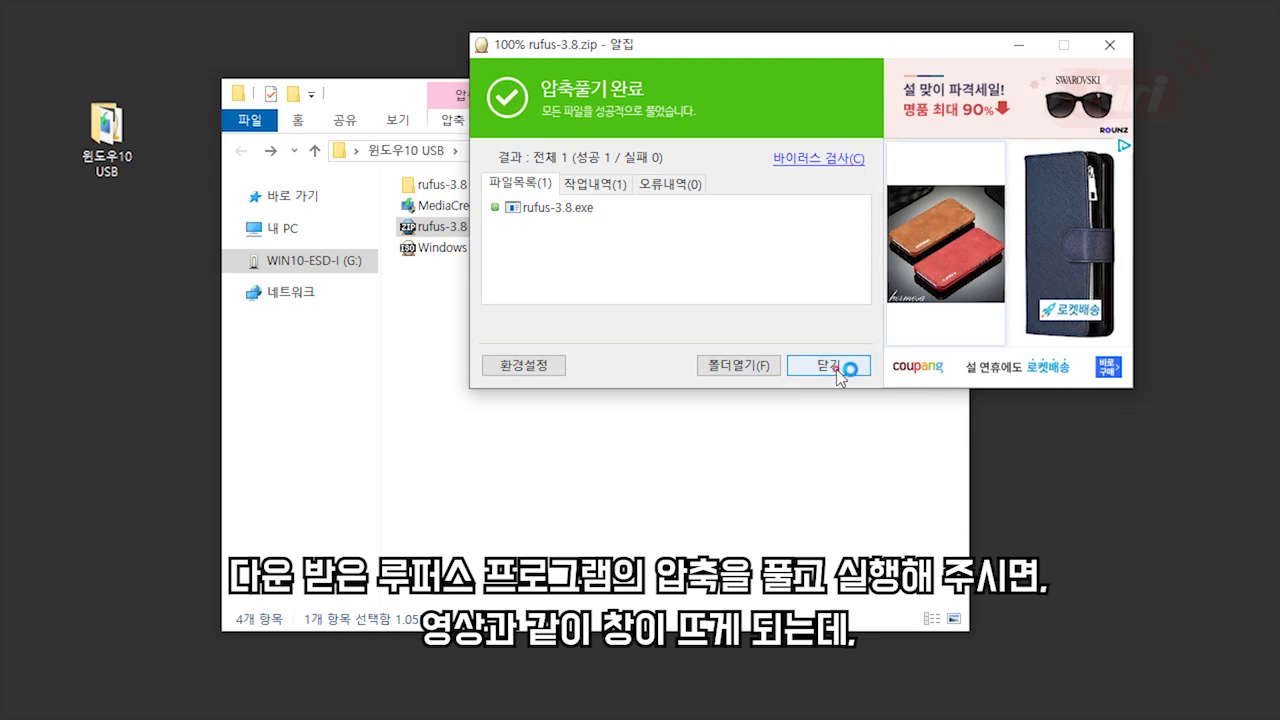
{"action": "left_click", "coordinate": [830, 366]}
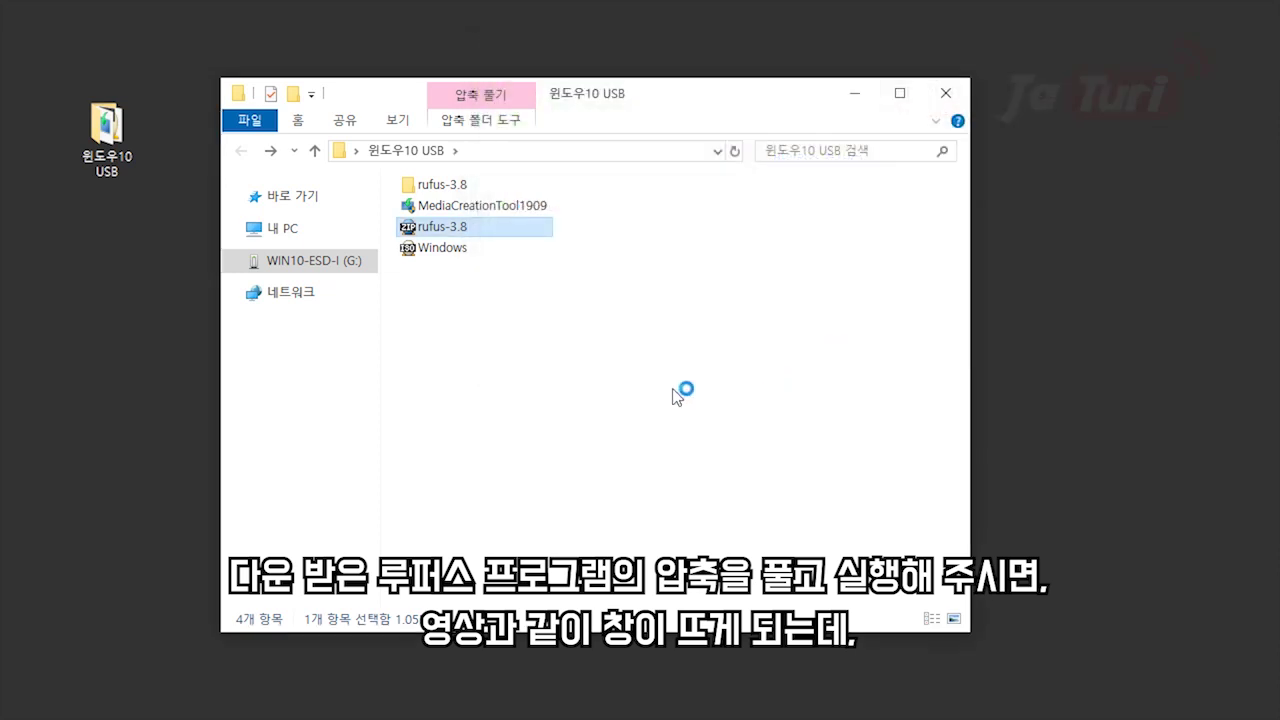
- Launch rufus-3.8 from the extracted folder and move its window so that all settings are in view
{"action": "double_click", "coordinate": [447, 188]}
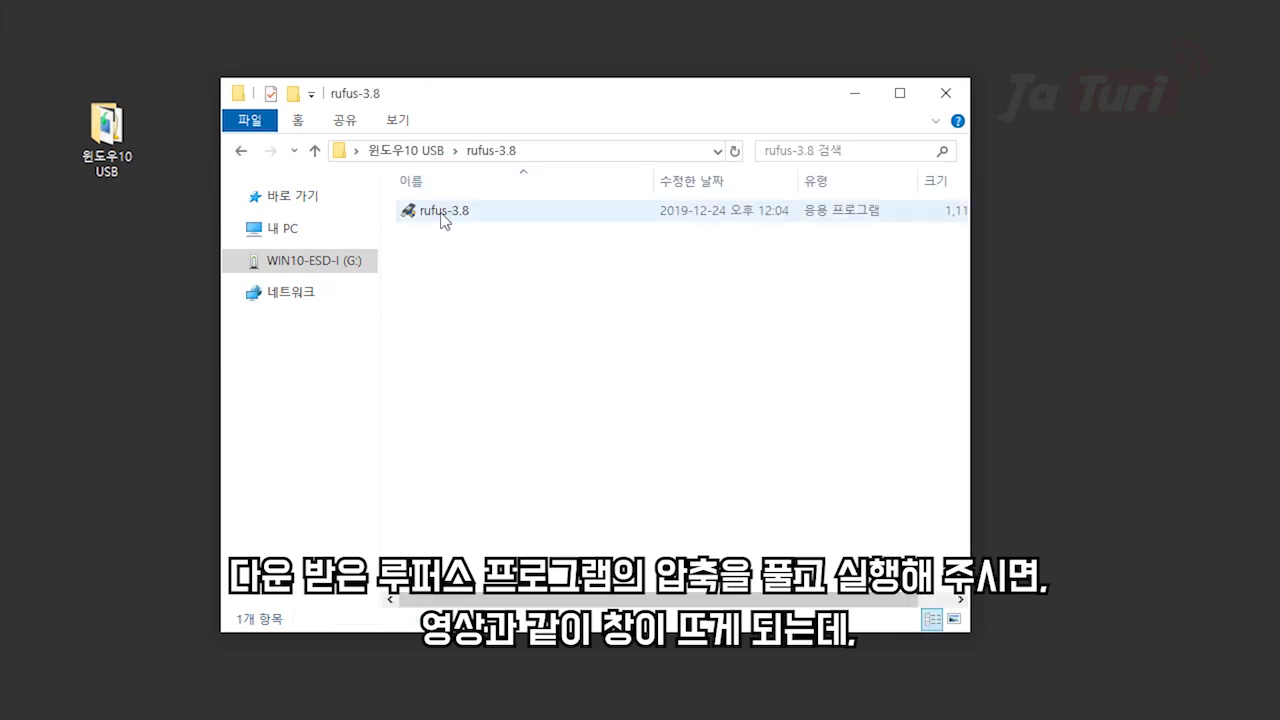
{"action": "double_click", "coordinate": [441, 216]}
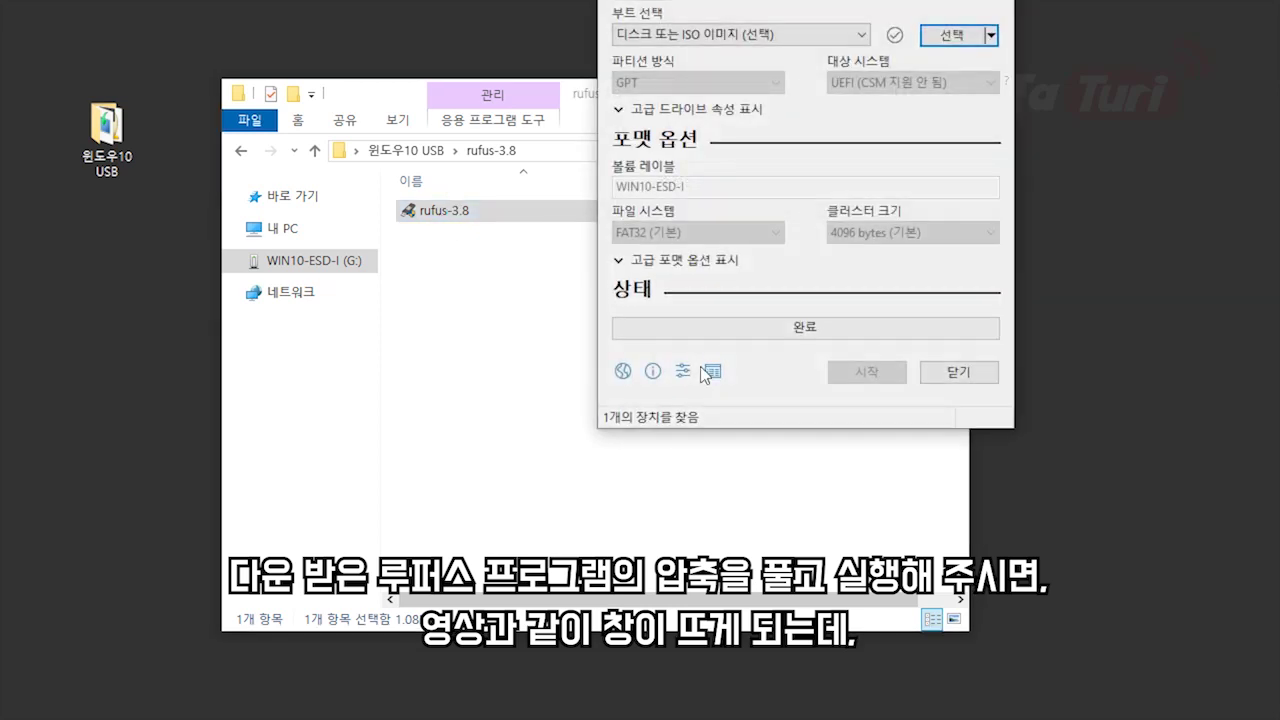
{"action": "left_click_drag", "start_coordinate": [743, 0], "coordinate": [540, 102]}
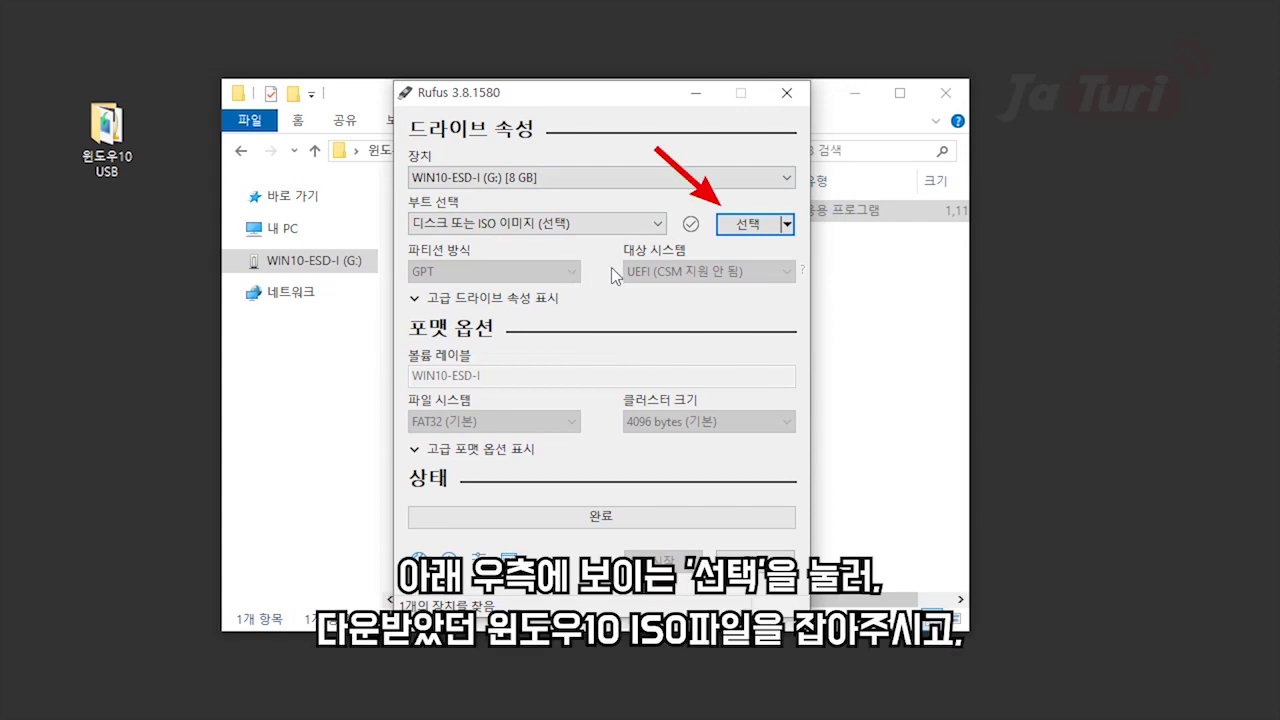
- Load the Windows ISO file from the 윈도우10 USB folder as the boot image
{"action": "left_click", "coordinate": [766, 224]}
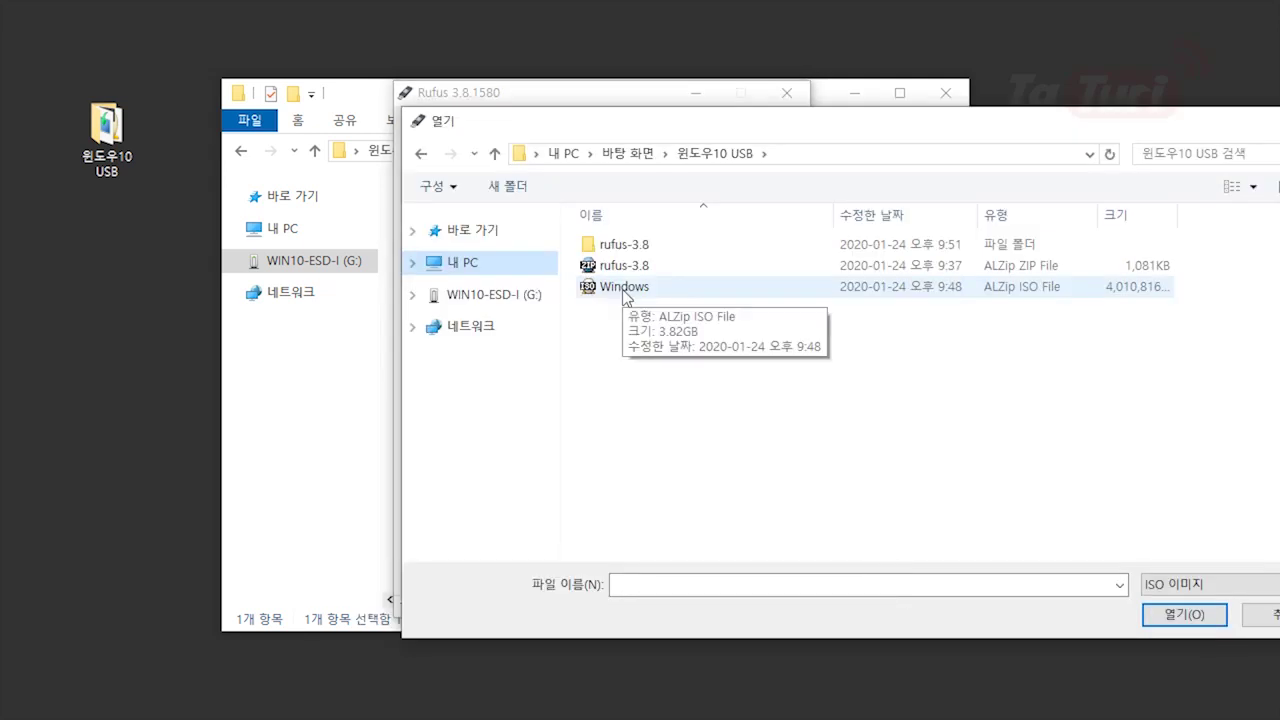
{"action": "left_click", "coordinate": [624, 288]}
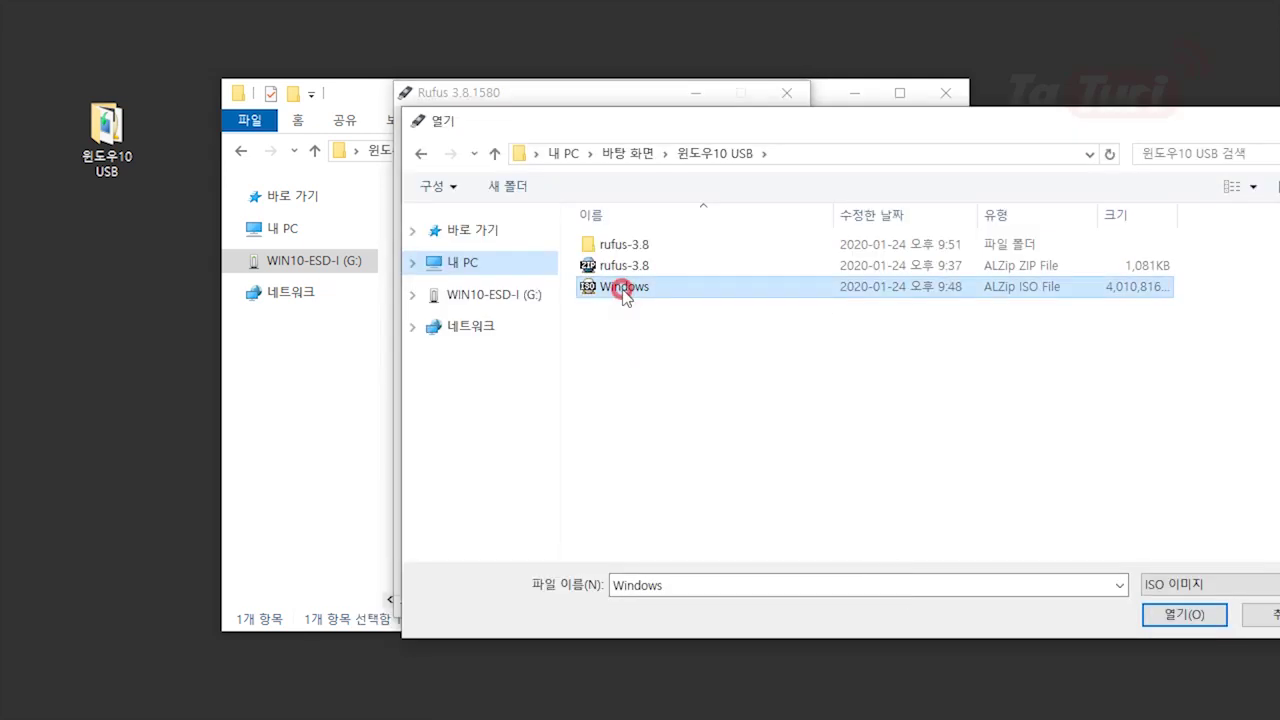
{"action": "left_click", "coordinate": [1180, 616]}
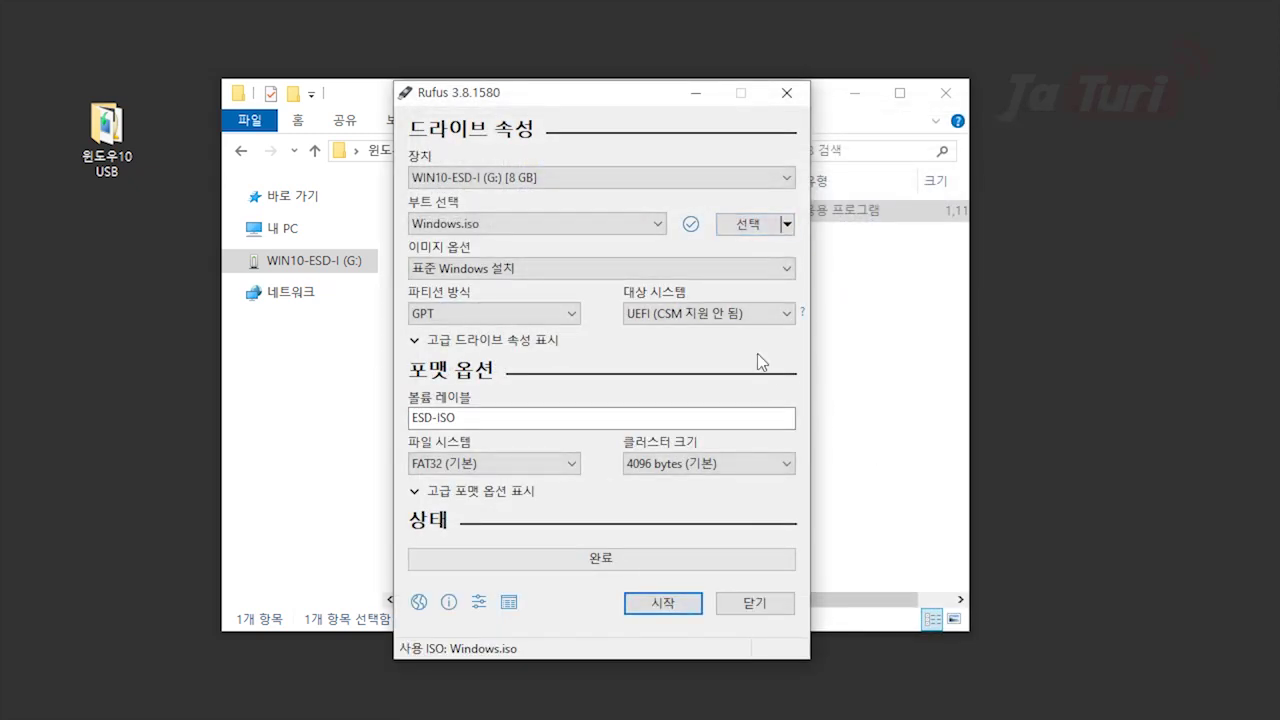
- Use the standard Windows installation image option, the GPT partition scheme and the UEFI (CSM 지원 안 됨) target system
{"action": "left_click", "coordinate": [786, 268]}
{"action": "left_click", "coordinate": [785, 266]}
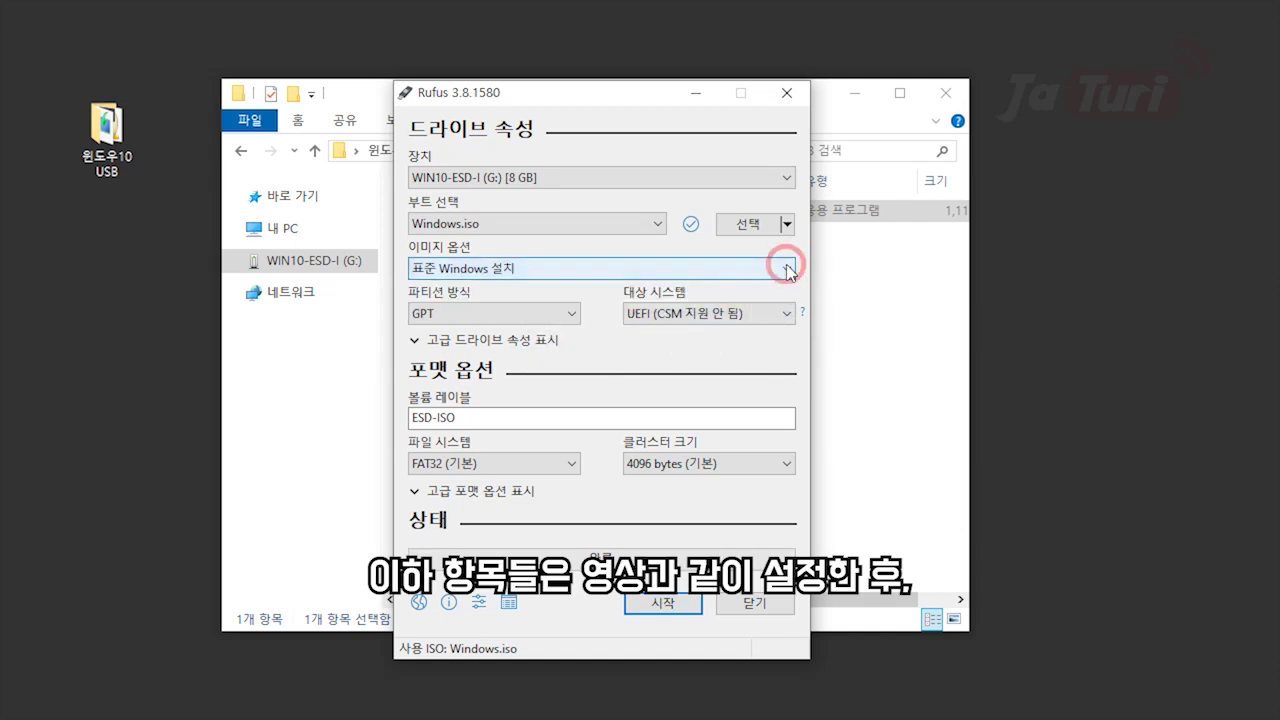
{"action": "left_click", "coordinate": [572, 314]}
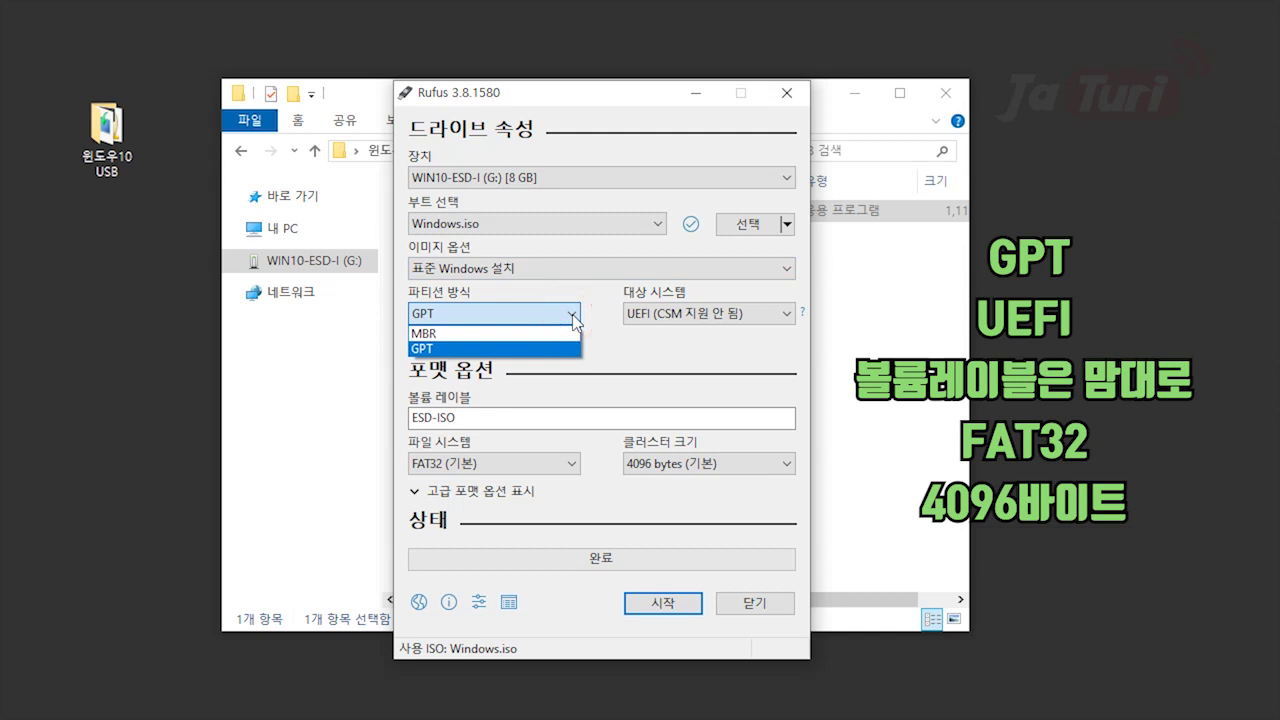
{"action": "left_click", "coordinate": [573, 315]}
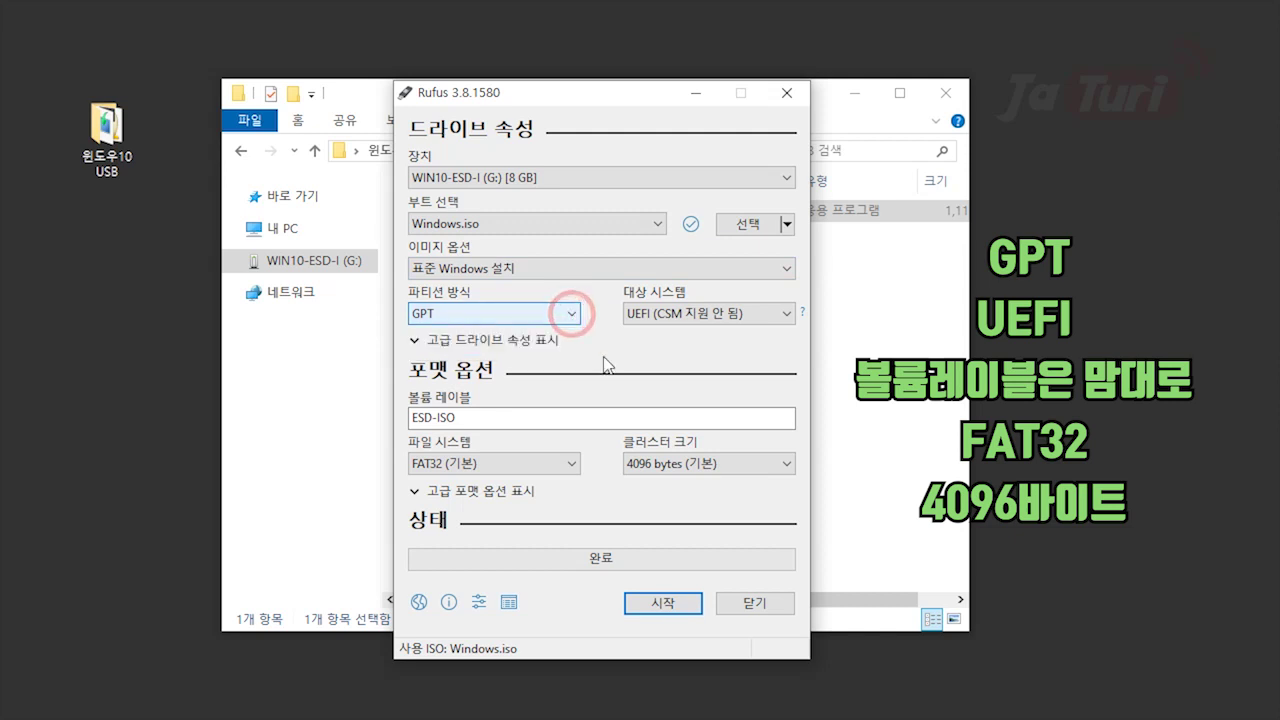
{"action": "left_click", "coordinate": [786, 315]}
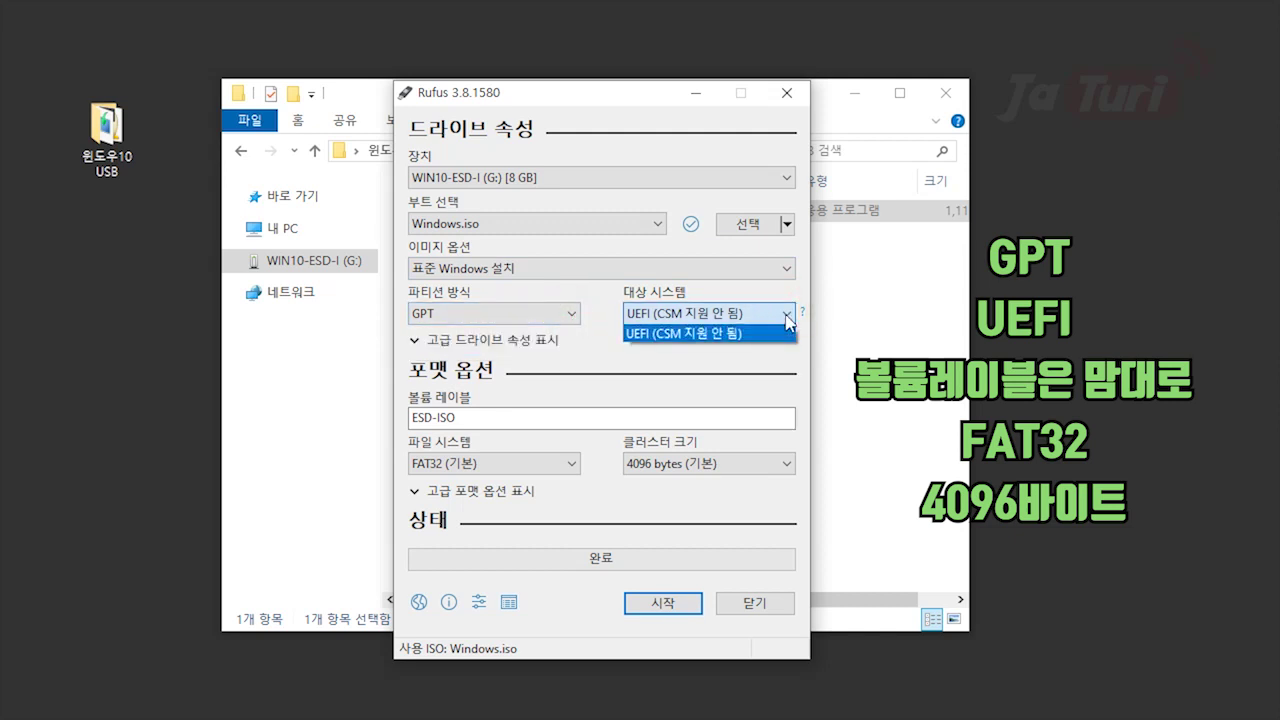
{"action": "left_click", "coordinate": [788, 316]}
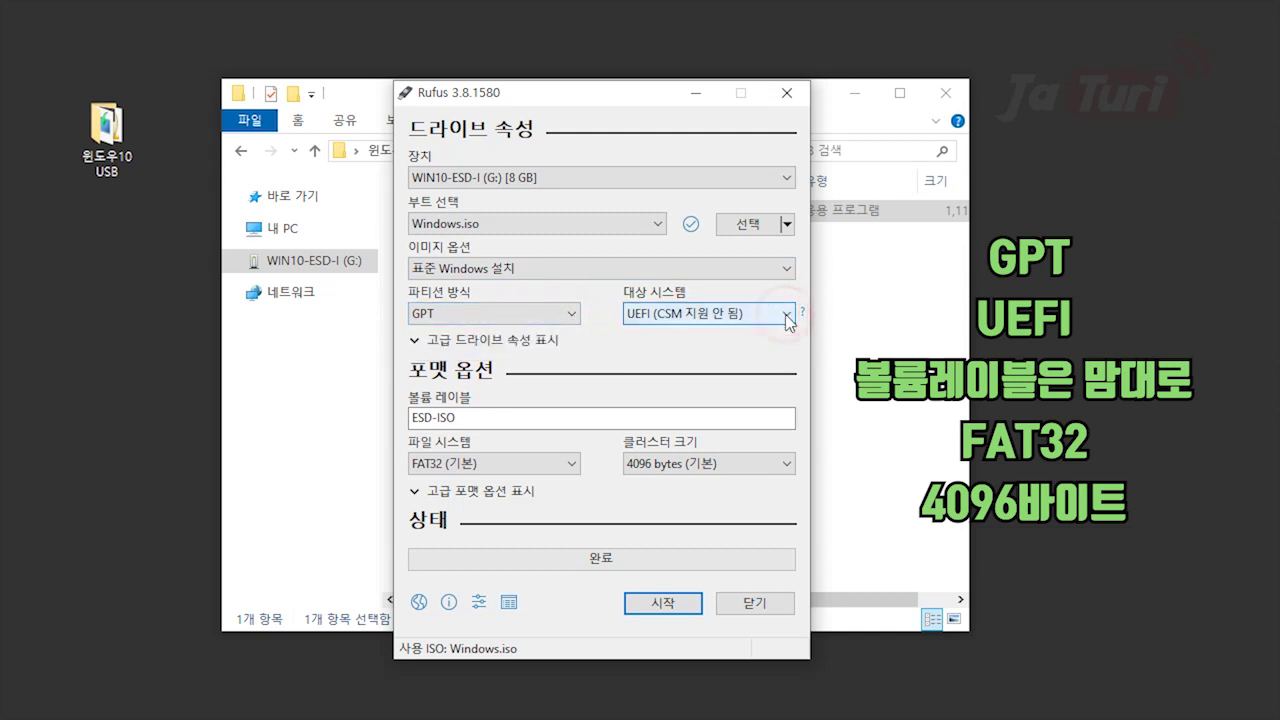
- Set the volume label of the USB drive to Win 10 Pro
{"action": "left_click", "coordinate": [470, 417]}
{"action": "left_click_drag", "start_coordinate": [470, 417], "coordinate": [391, 420]}
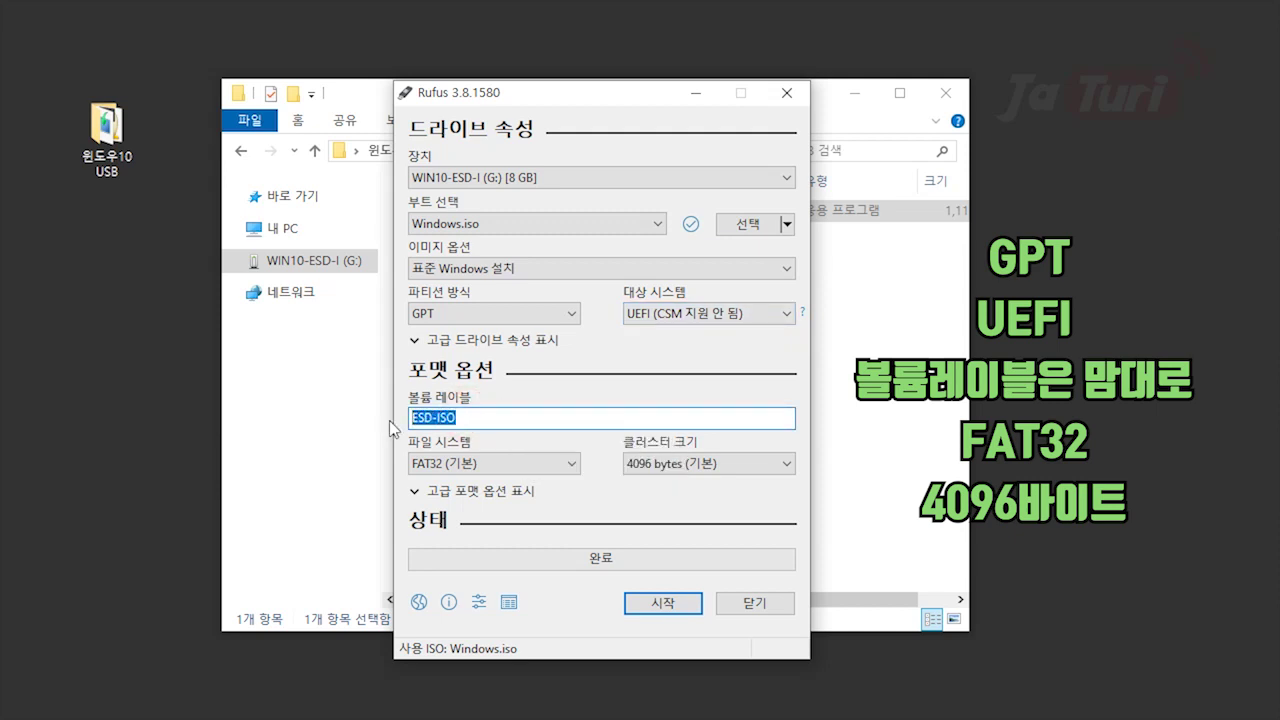
{"action": "type", "text": "Win 10 Pro"}
- Use FAT32 (기본) as the file system and 4096 bytes (기본) as the cluster size
{"action": "left_click", "coordinate": [570, 468]}
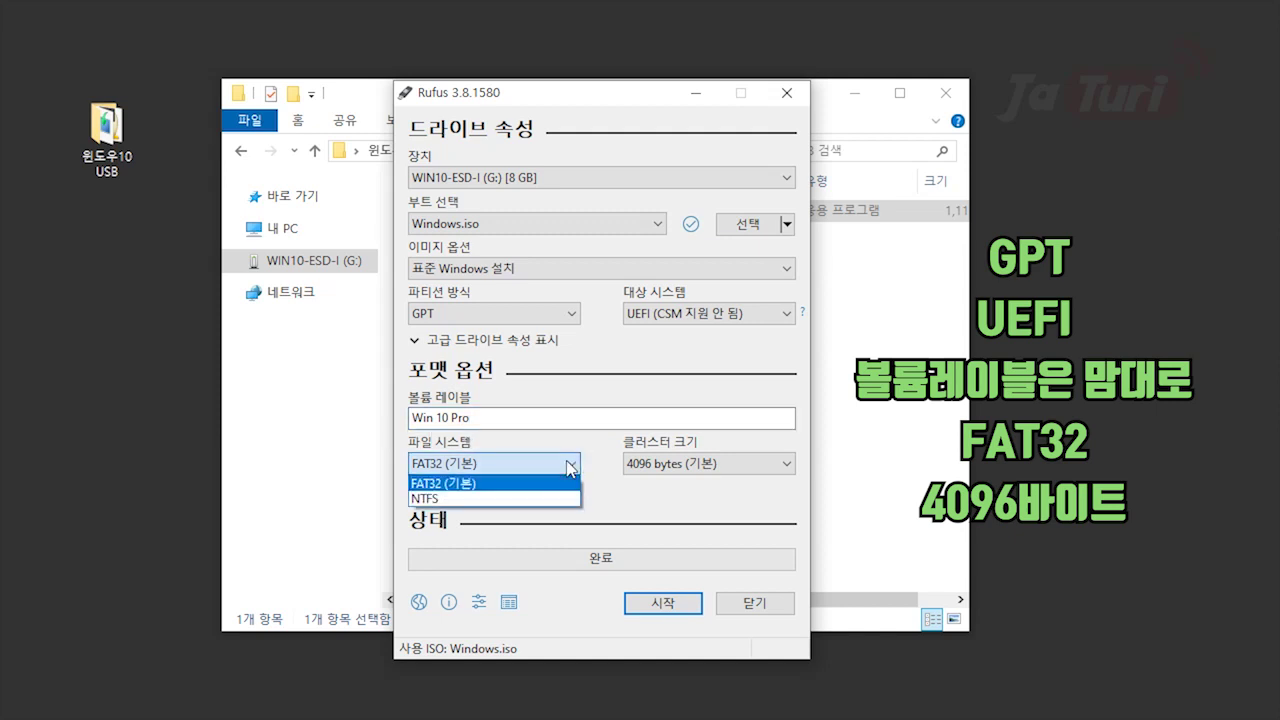
{"action": "left_click", "coordinate": [568, 468]}
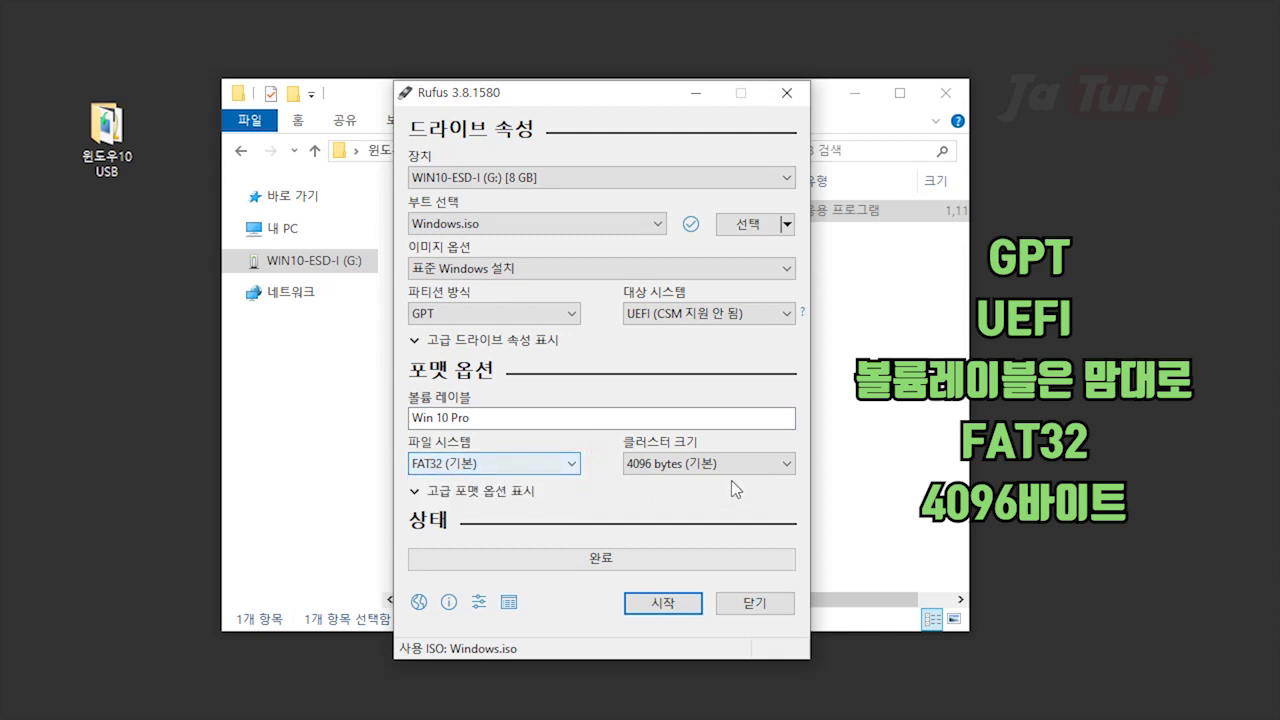
{"action": "left_click", "coordinate": [783, 466]}
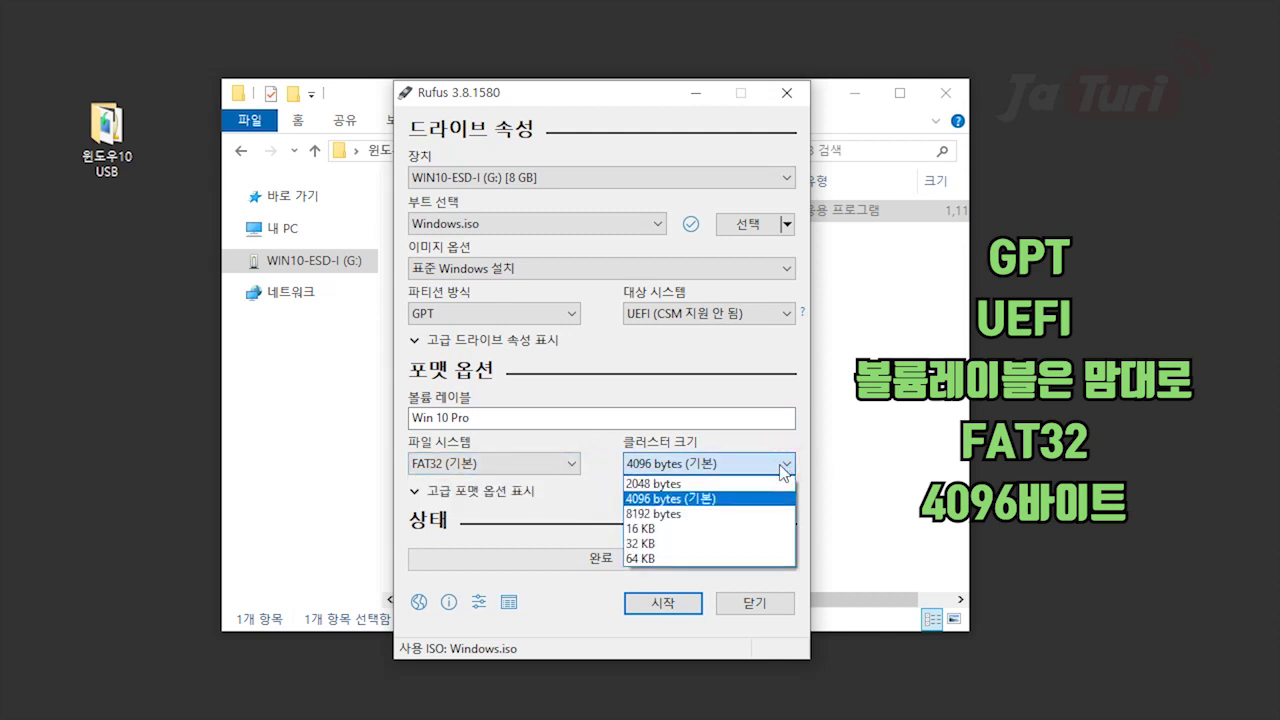
{"action": "left_click", "coordinate": [781, 465]}
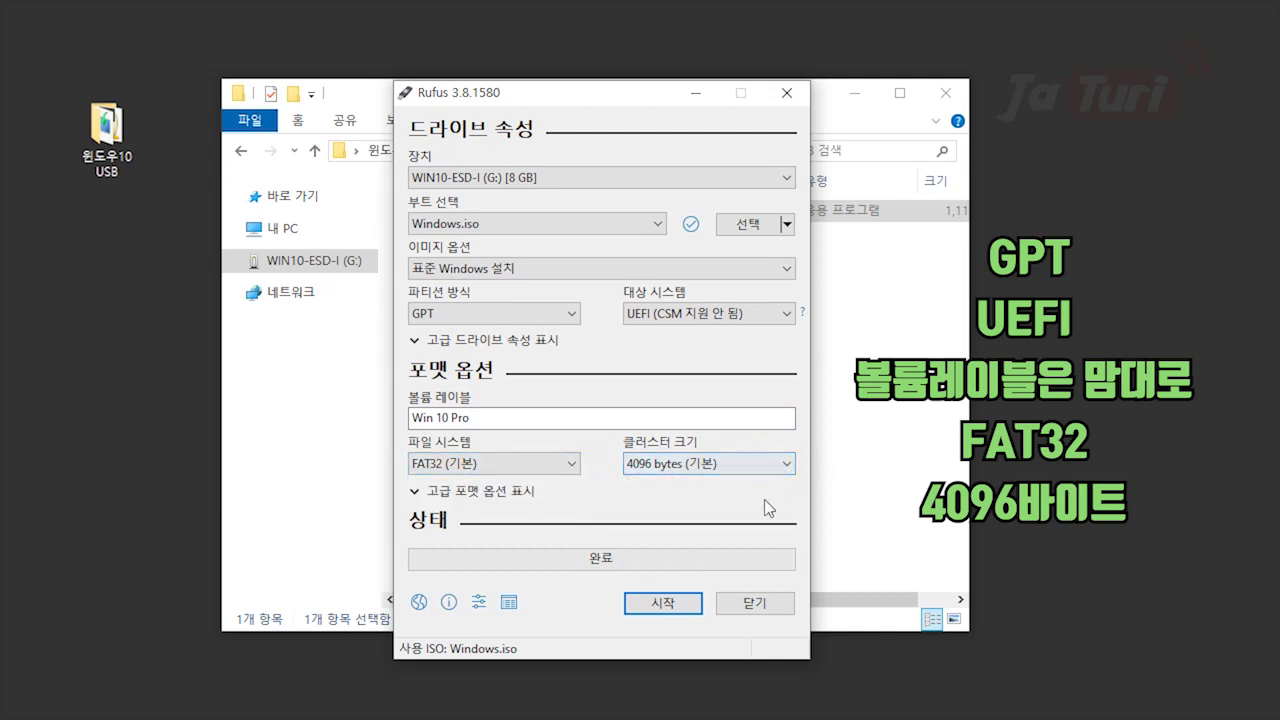